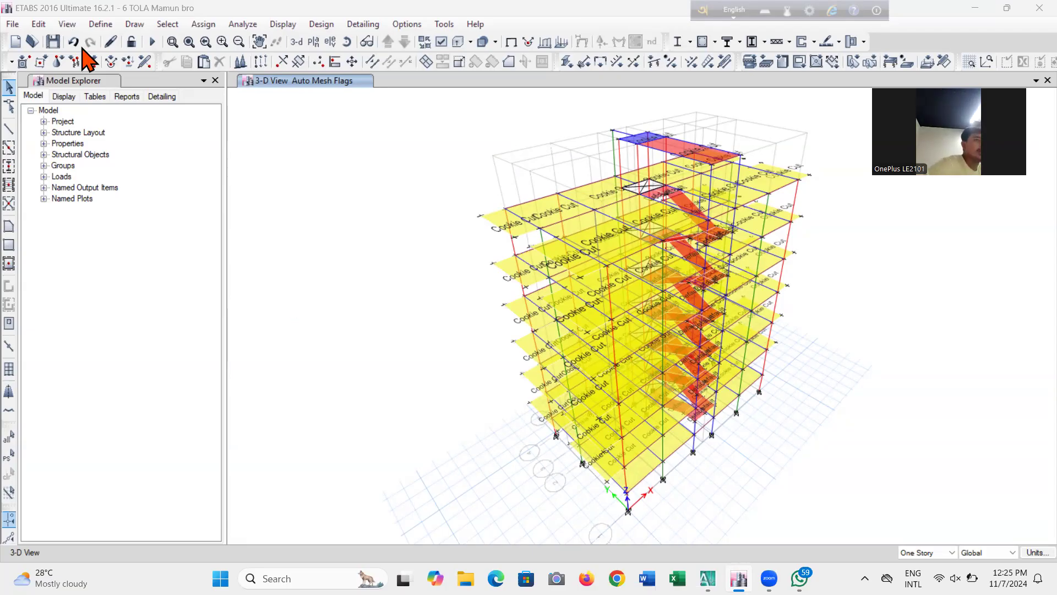
Save the model and run the model check with a 0.1 in length tolerance and all joint, frame, shell, meshing, loading and self-mass checks.
{"action": "left_click", "coordinate": [53, 41]}
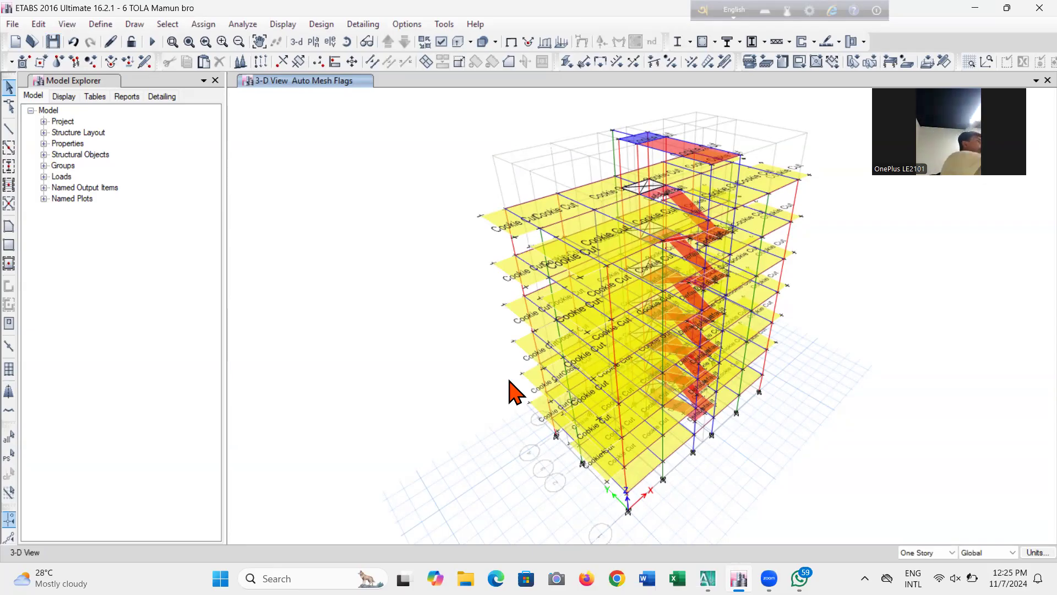
{"action": "left_click", "coordinate": [58, 45]}
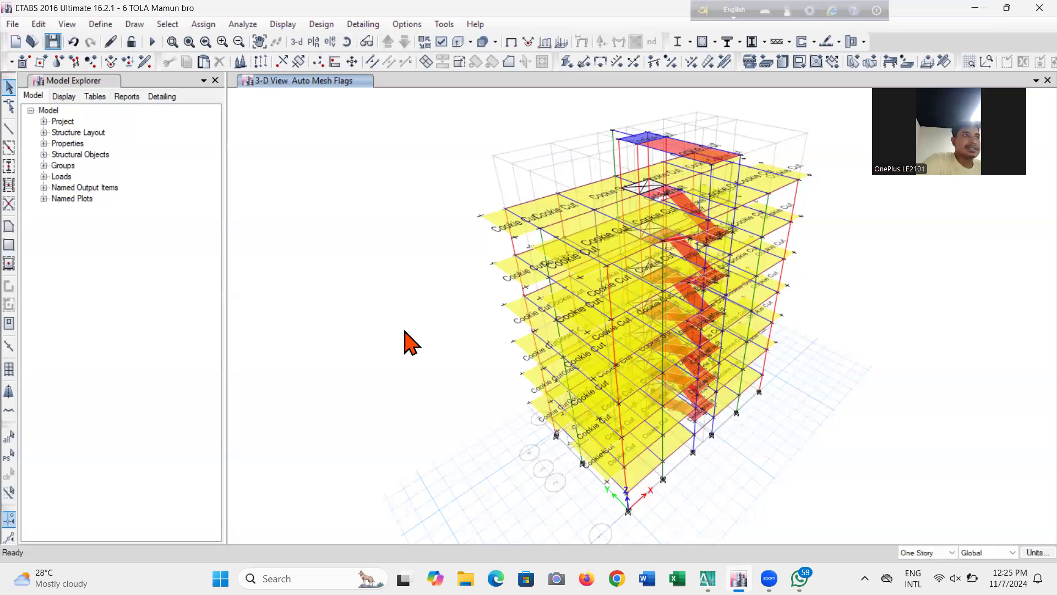
{"action": "left_click", "coordinate": [346, 41]}
{"action": "left_click_drag", "start_coordinate": [524, 468], "coordinate": [475, 491]}
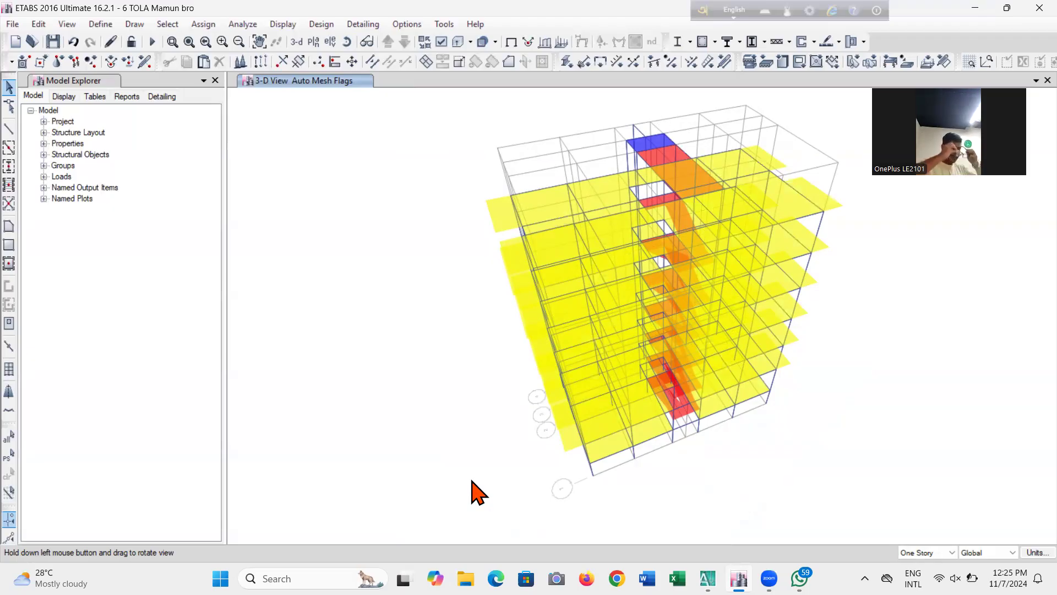
{"action": "mouse_move", "coordinate": [472, 481]}
{"action": "left_mouse_down"}
{"action": "mouse_move", "coordinate": [850, 494]}
{"action": "mouse_move", "coordinate": [944, 132]}
{"action": "mouse_move", "coordinate": [535, 390]}
{"action": "mouse_move", "coordinate": [477, 478]}
{"action": "left_mouse_up"}
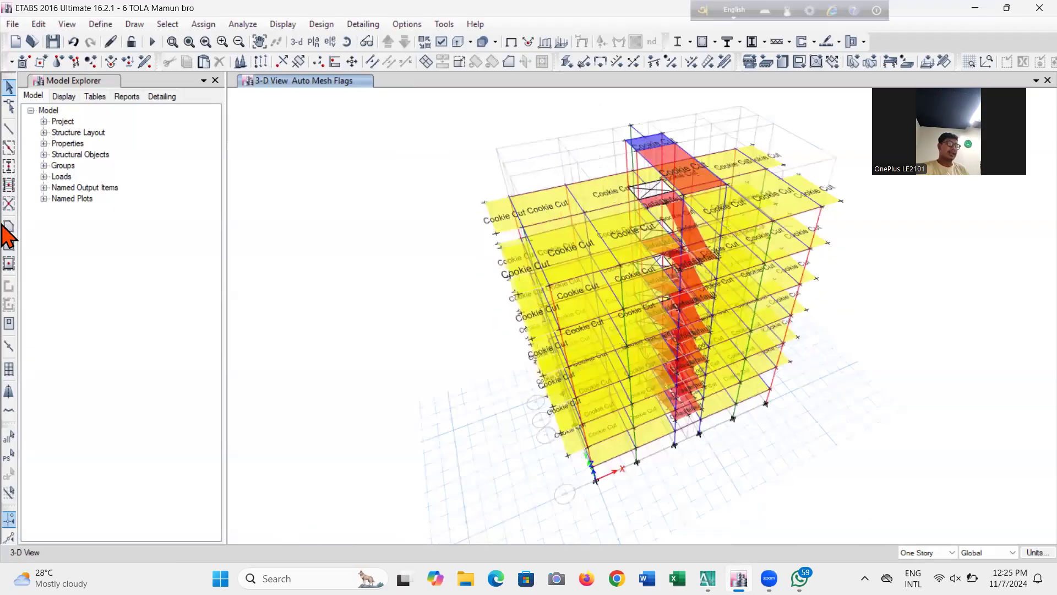
{"action": "left_click", "coordinate": [237, 25]}
{"action": "key", "text": "Return"}
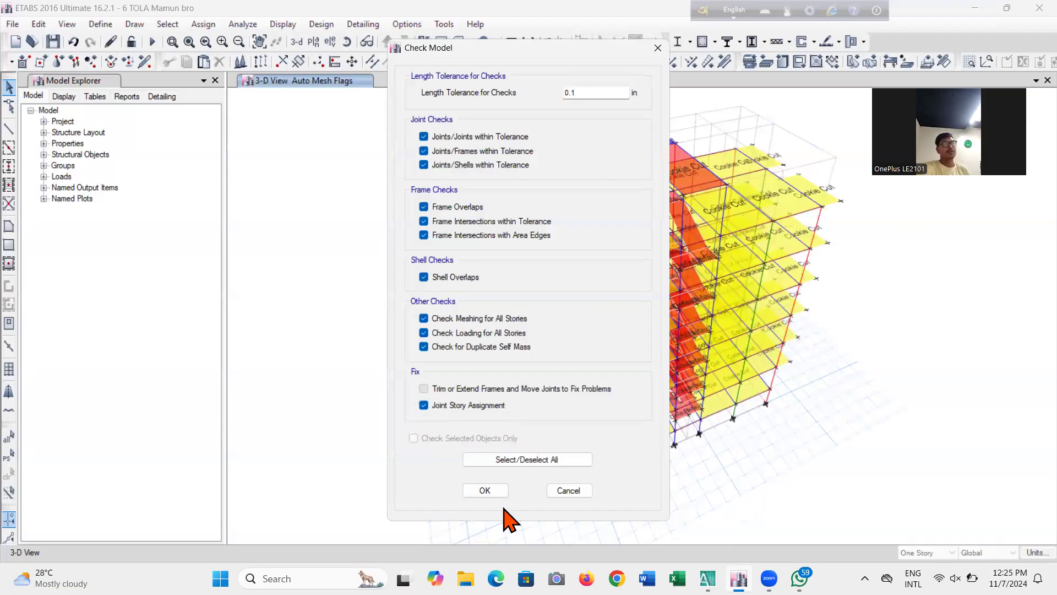
{"action": "left_click", "coordinate": [484, 489]}
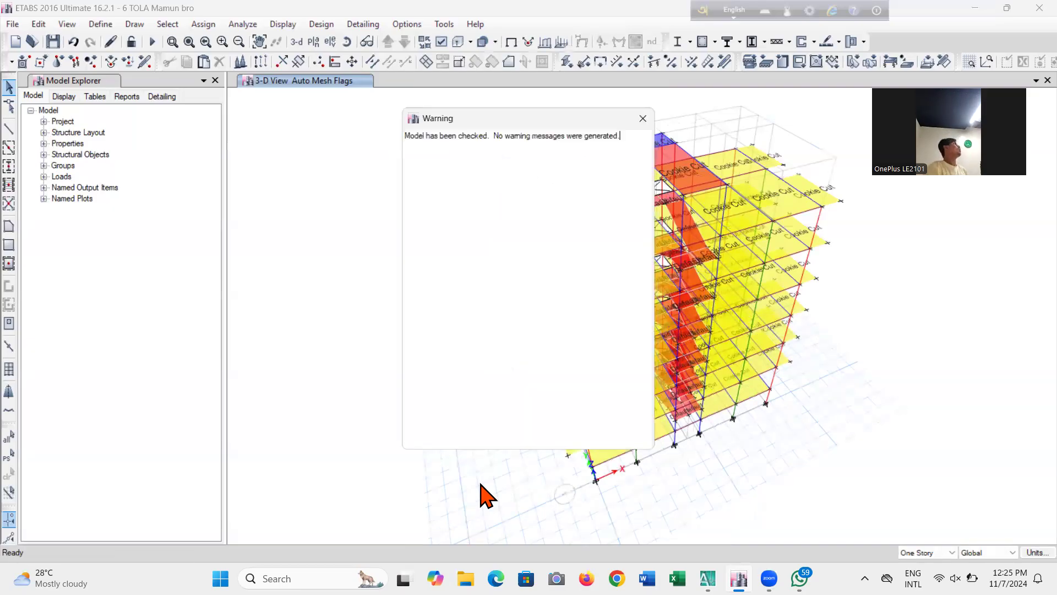
{"action": "left_click", "coordinate": [643, 118]}
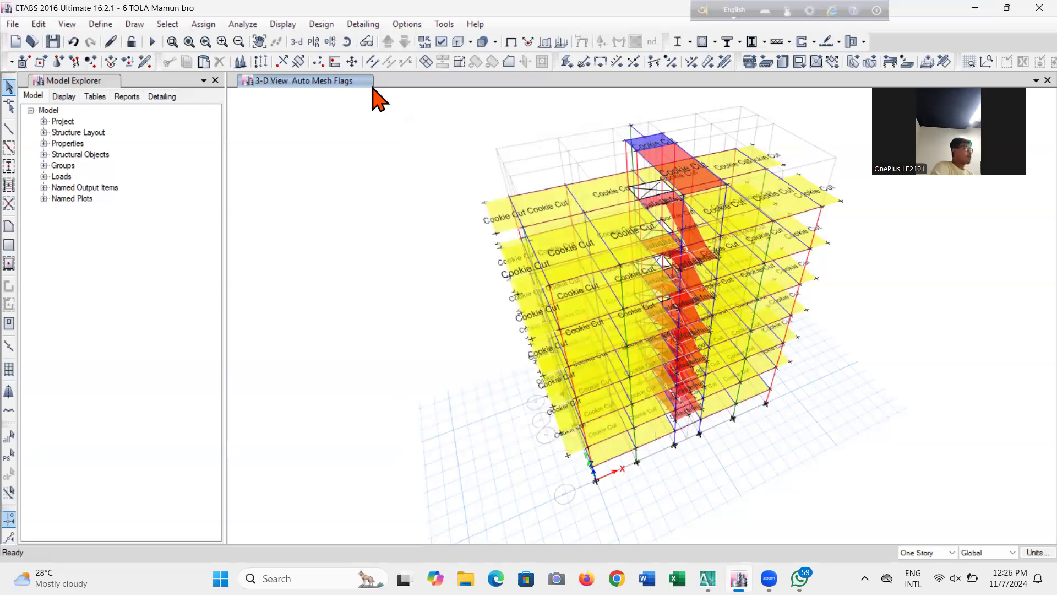
Restore the default 3-D view of the building and run the structural analysis.
{"action": "left_click", "coordinate": [297, 43]}
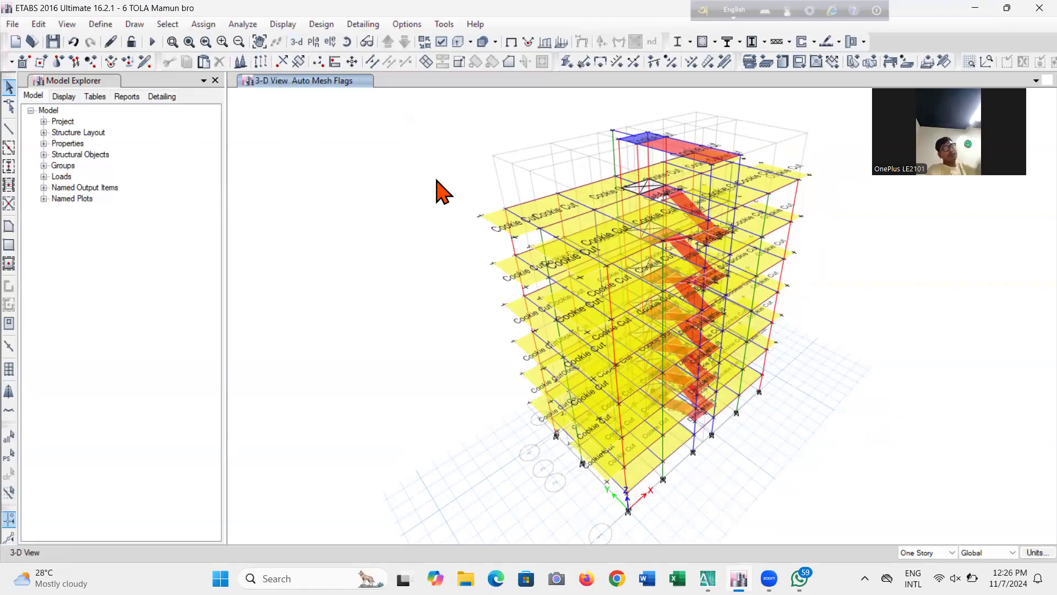
{"action": "left_click", "coordinate": [240, 27]}
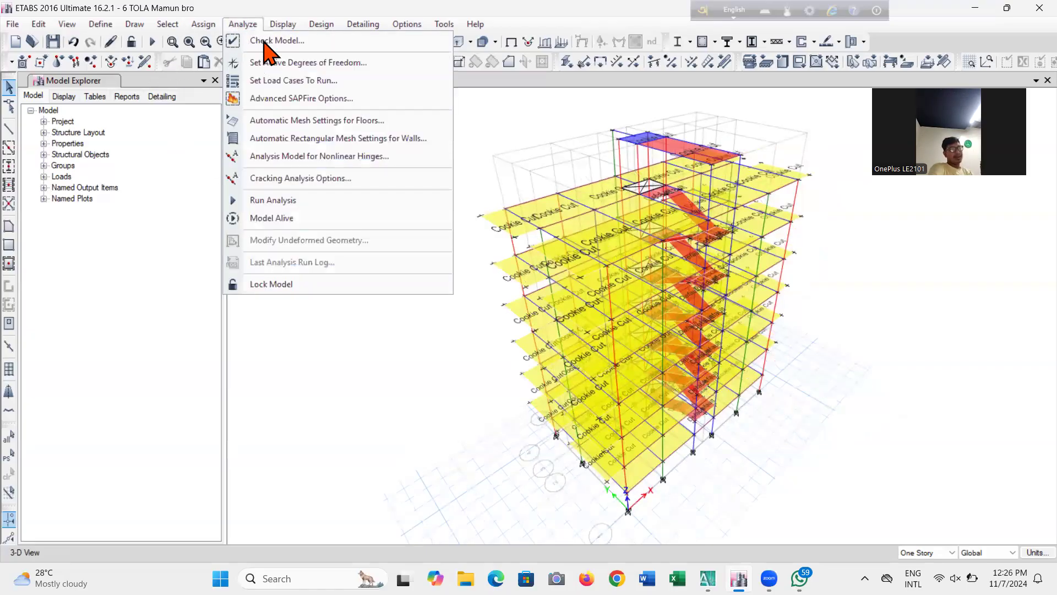
{"action": "left_click", "coordinate": [285, 201]}
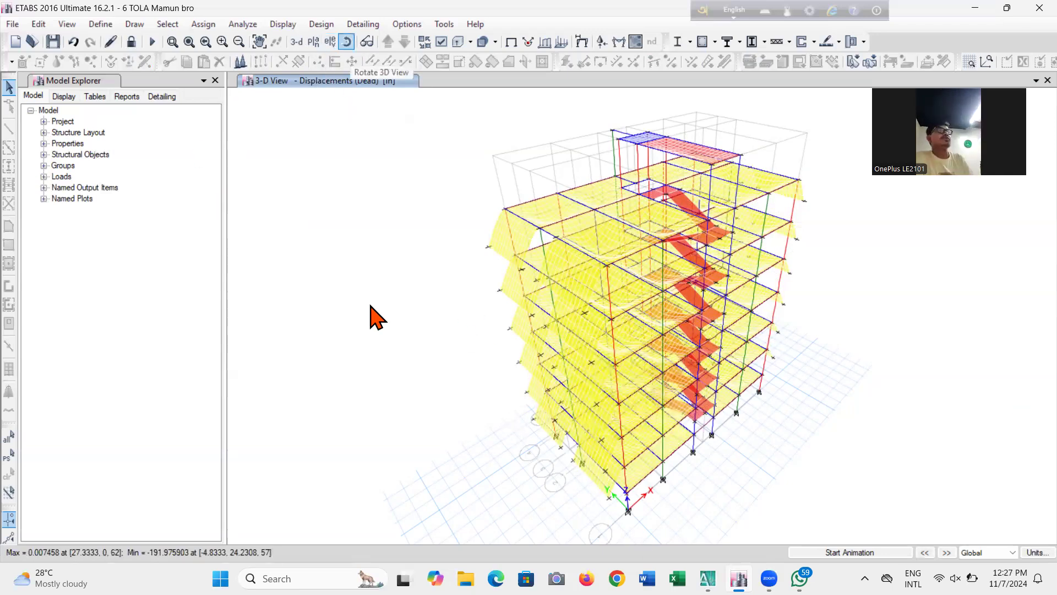
Examine the building's deformed shape under Dead load and the joint displacements on the floor slabs and around the stairs.
{"action": "left_click_drag", "start_coordinate": [422, 400], "coordinate": [393, 423]}
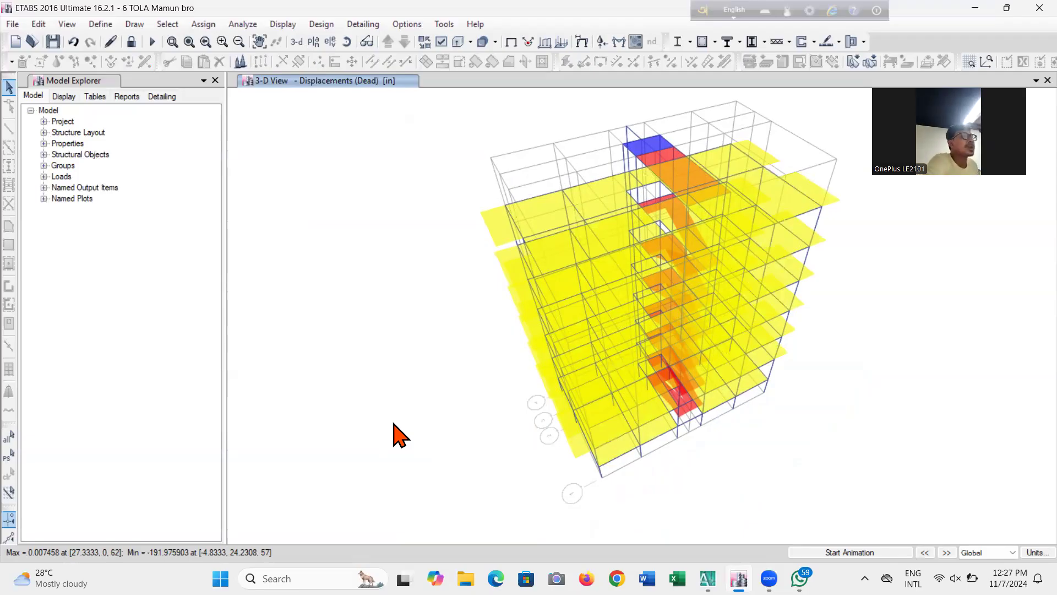
{"action": "middle_click_drag", "start_coordinate": [377, 358], "coordinate": [398, 459], "text": "shift"}
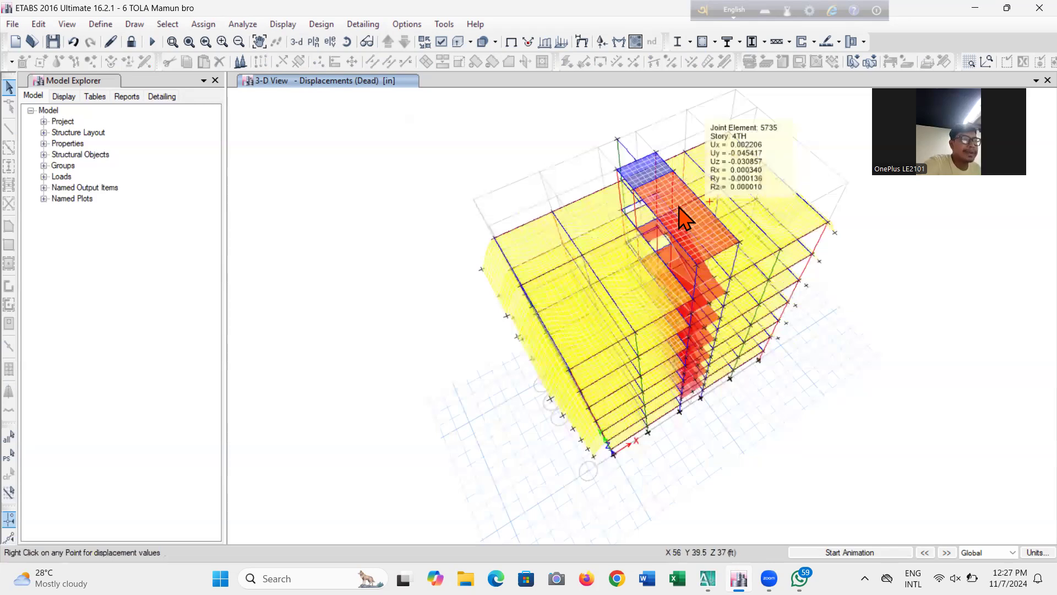
{"action": "scroll", "coordinate": [649, 170], "scroll_direction": "up", "scroll_amount": 3}
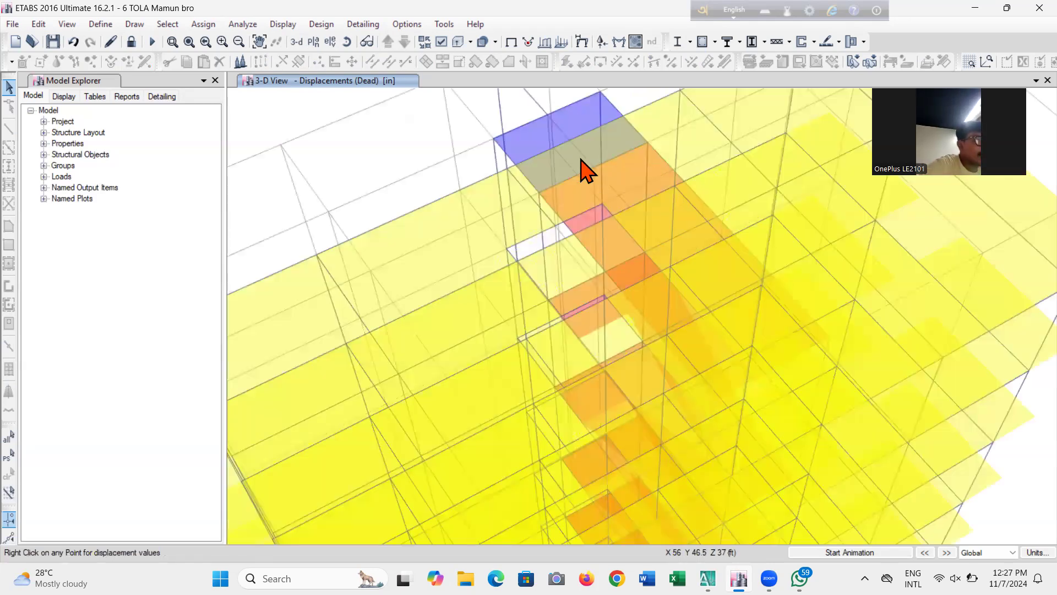
{"action": "scroll", "coordinate": [562, 182], "scroll_direction": "down", "scroll_amount": 3}
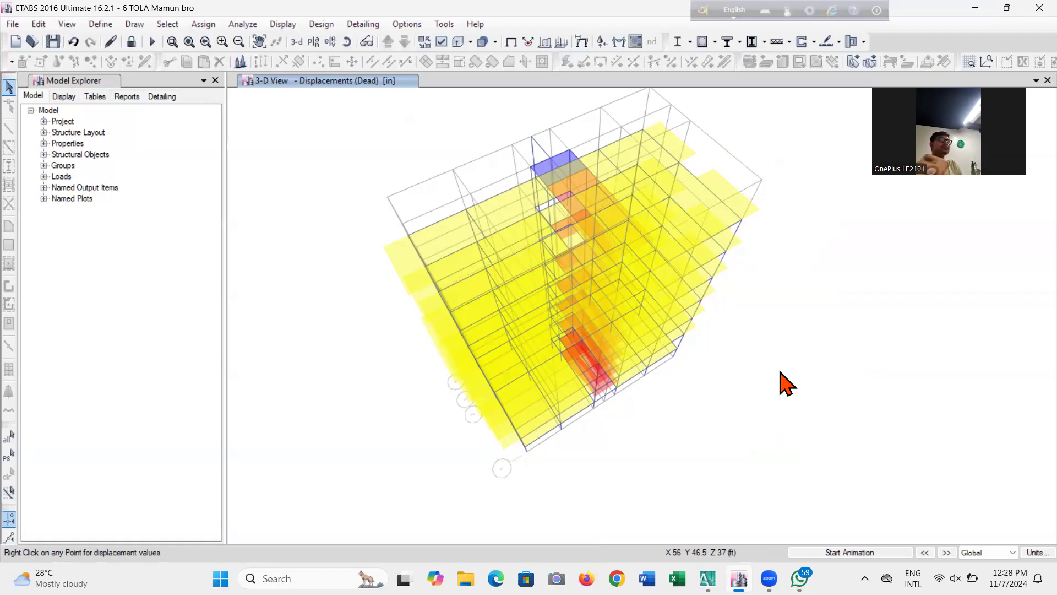
{"action": "middle_click_drag", "start_coordinate": [781, 372], "coordinate": [845, 377]}
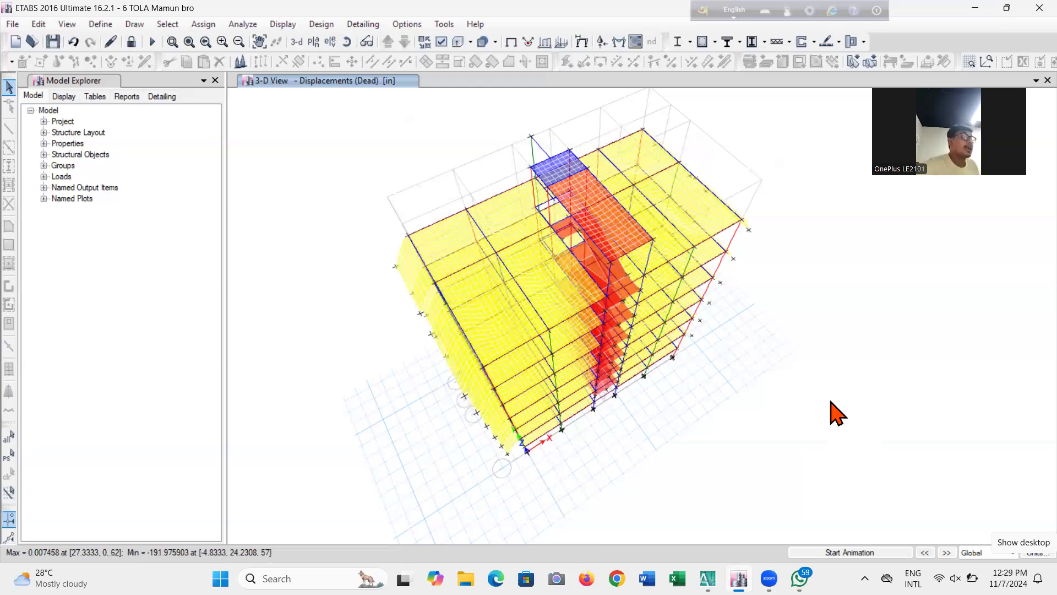
{"action": "right_click", "coordinate": [570, 210]}
{"action": "right_click", "coordinate": [577, 239]}
{"action": "middle_click_drag", "start_coordinate": [577, 239], "coordinate": [598, 288]}
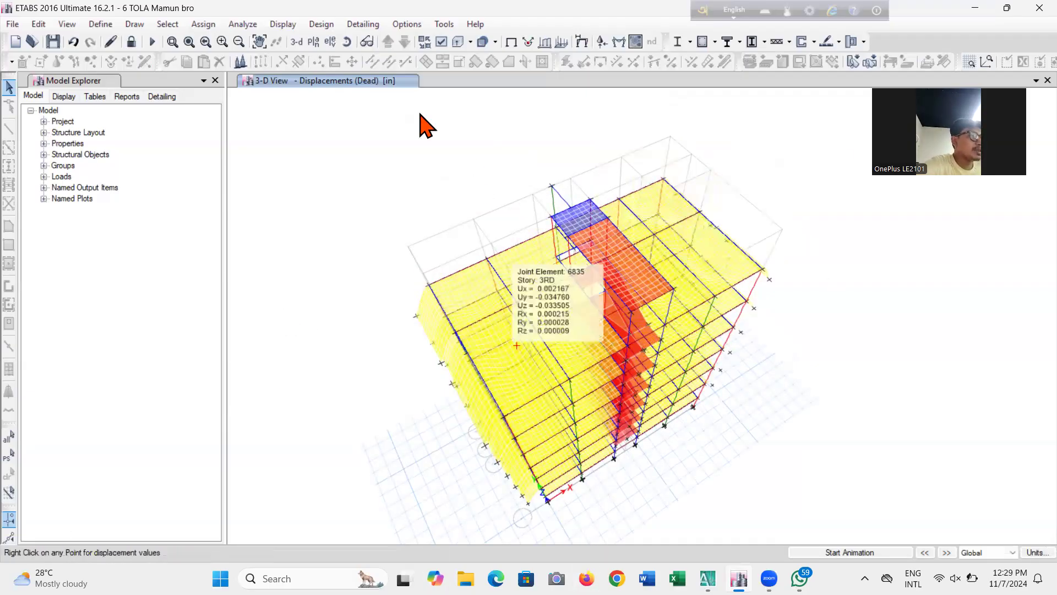
{"action": "left_click", "coordinate": [296, 44]}
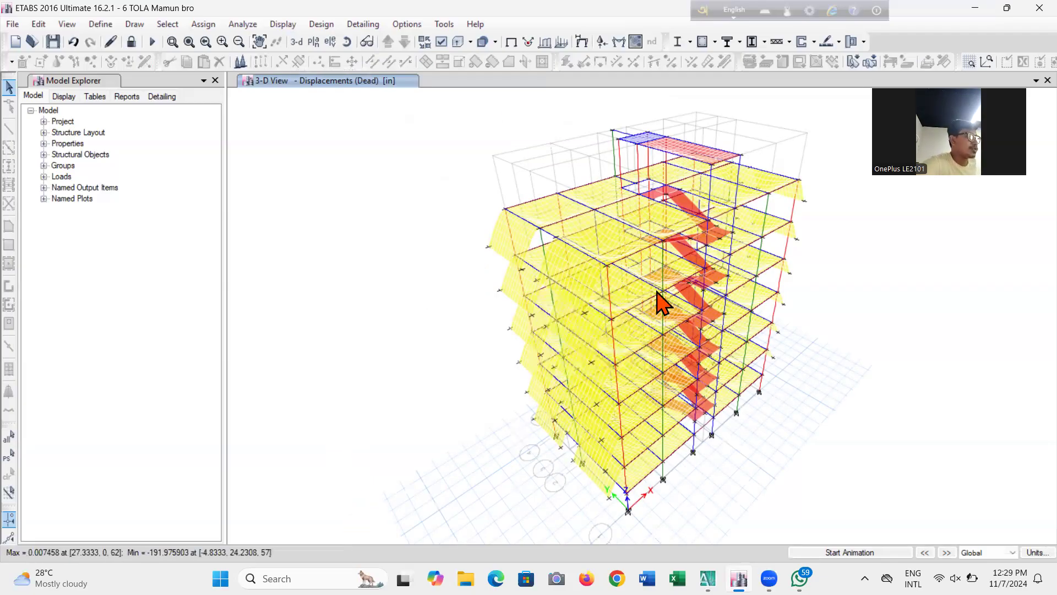
{"action": "mouse_move", "coordinate": [617, 243]}
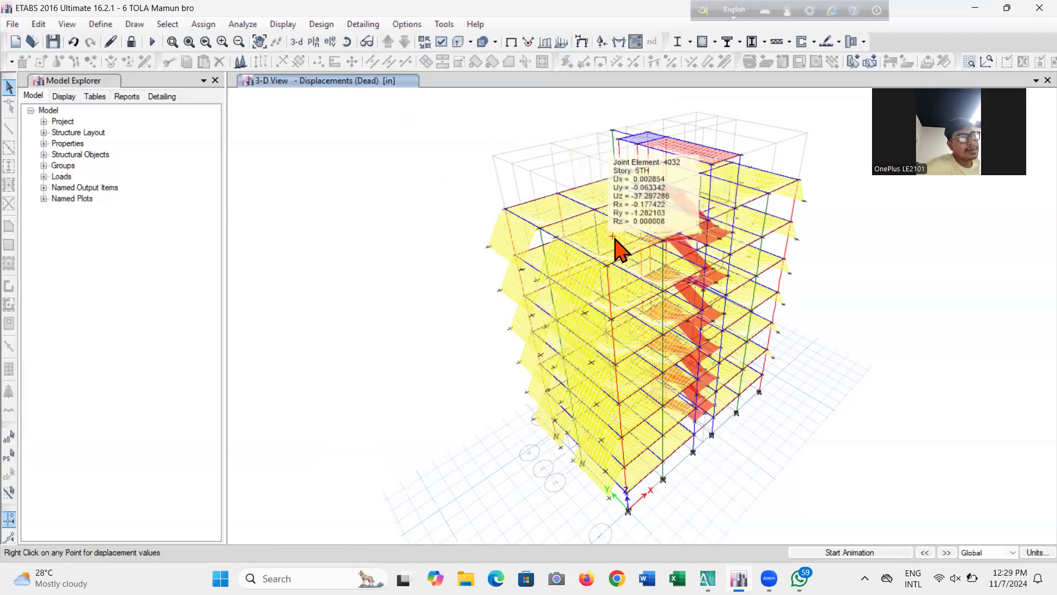
{"action": "mouse_move", "coordinate": [597, 207]}
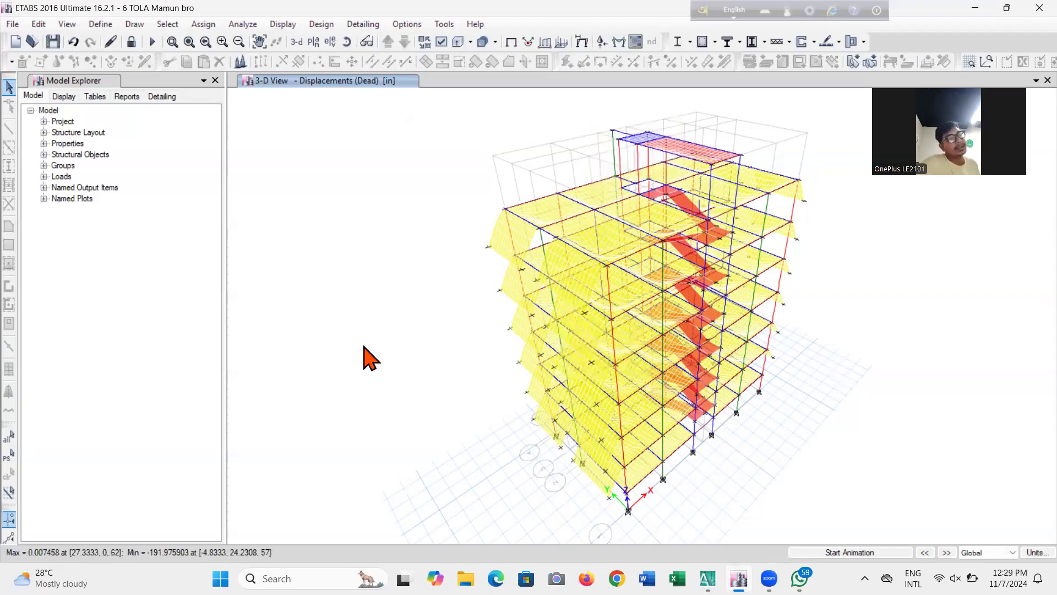
{"action": "mouse_move", "coordinate": [576, 253]}
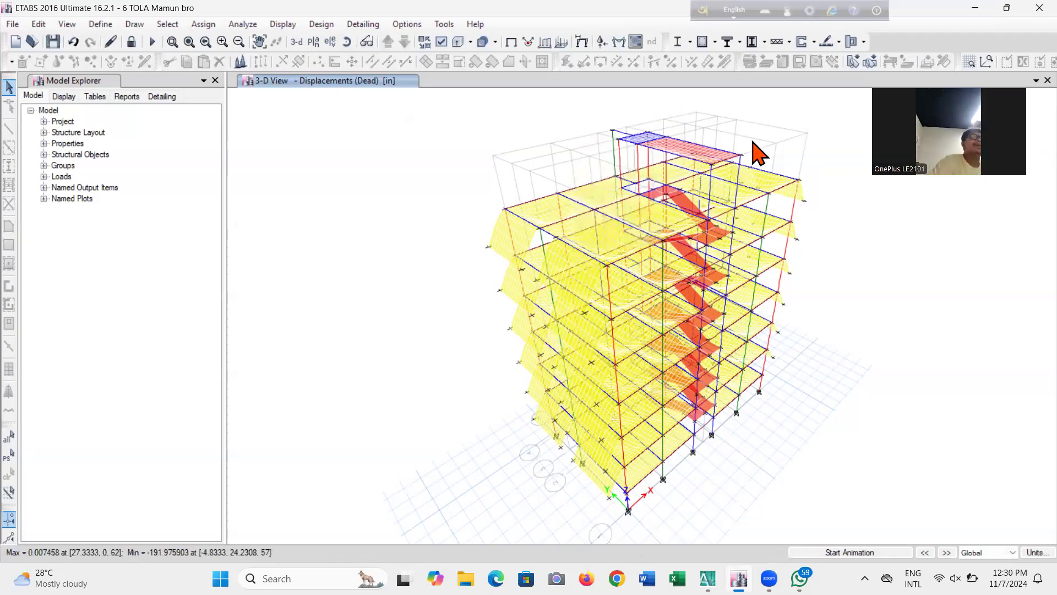
{"action": "right_click", "coordinate": [552, 357]}
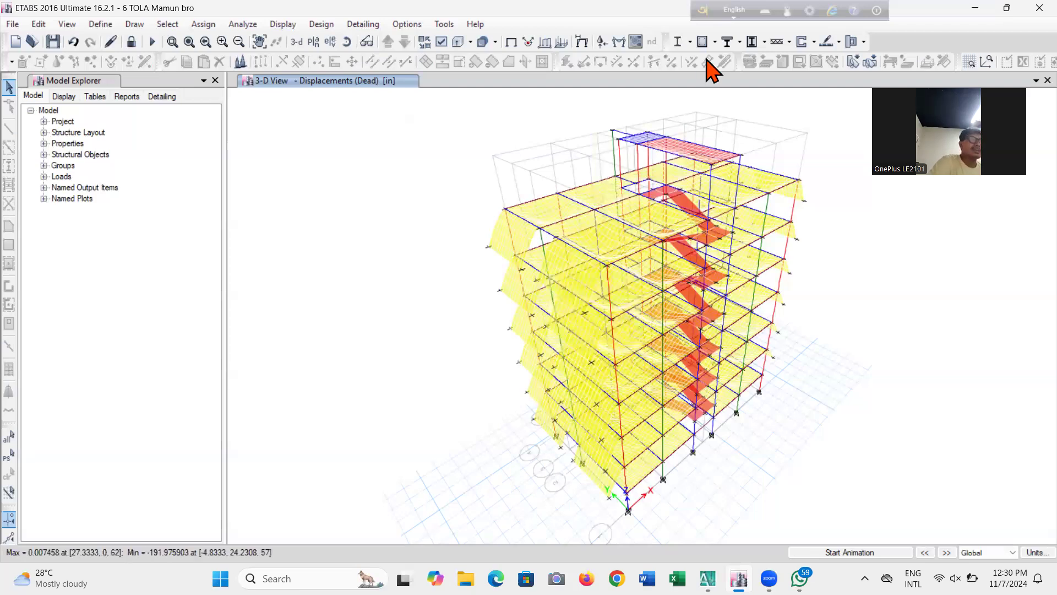
Display the support reactions for the DL+LL combination in tabulated form, showing only the Fz component.
{"action": "left_click", "coordinate": [602, 42]}
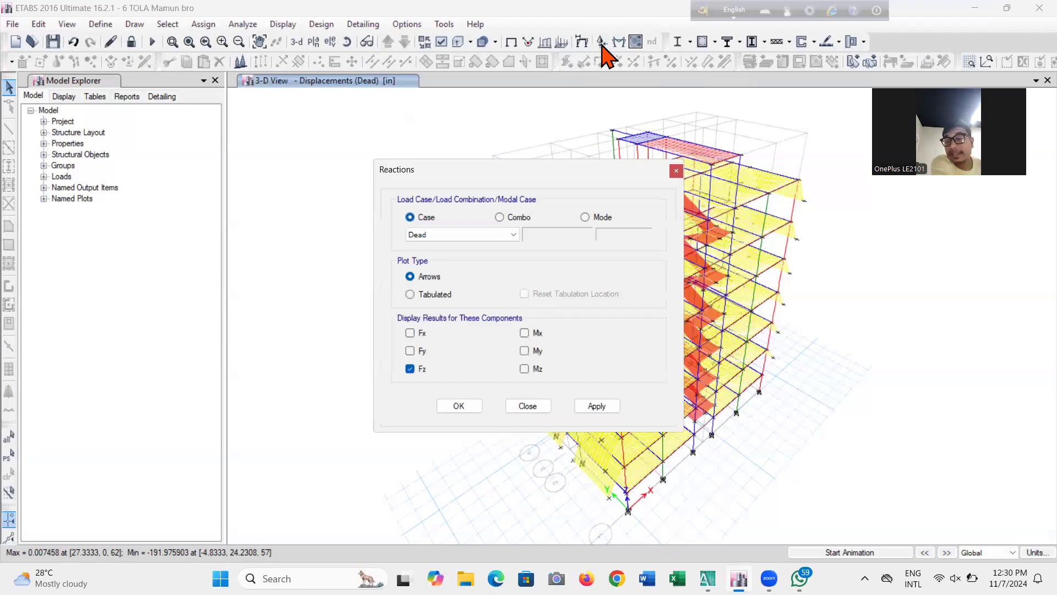
{"action": "left_click", "coordinate": [499, 217]}
{"action": "left_click", "coordinate": [417, 294]}
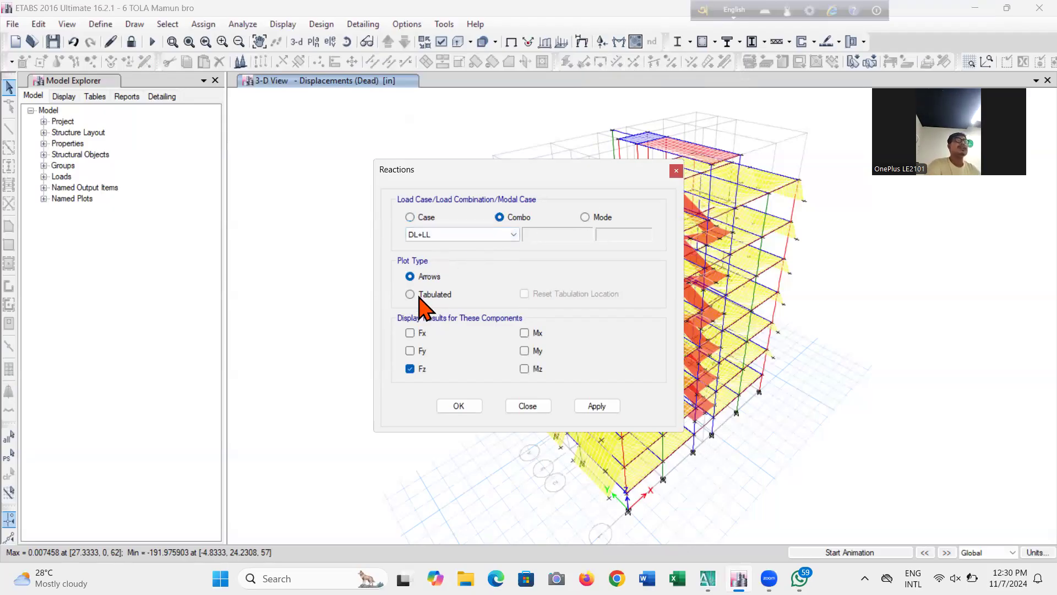
{"action": "left_click", "coordinate": [447, 236]}
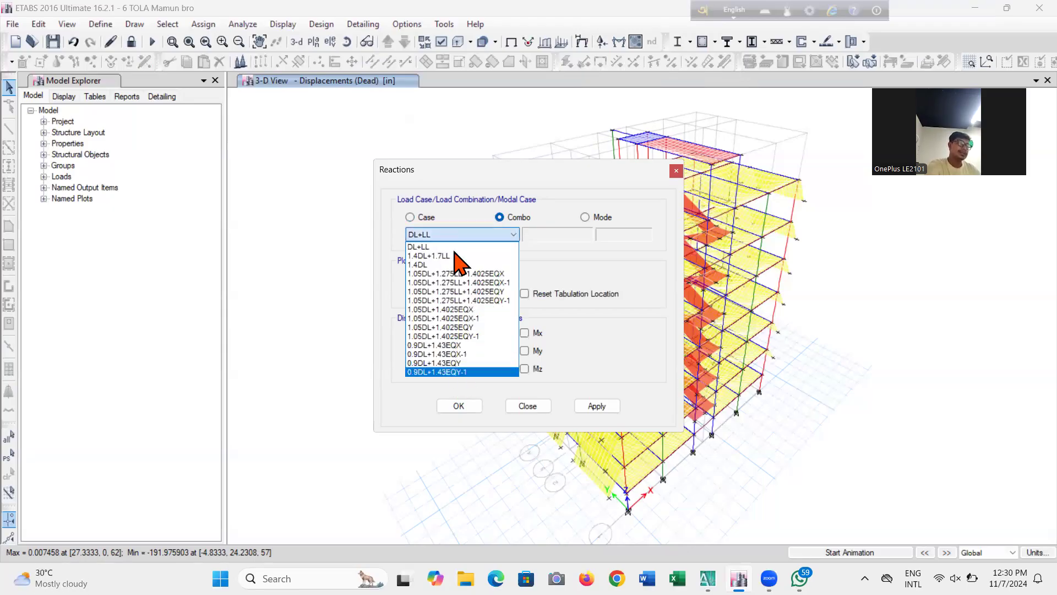
{"action": "left_click", "coordinate": [473, 246]}
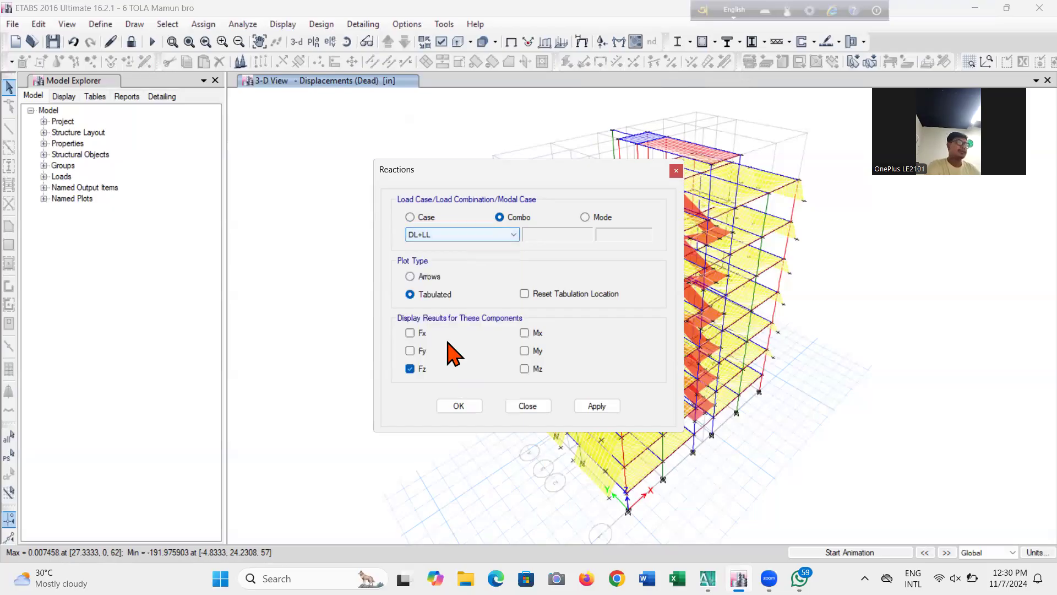
{"action": "left_click", "coordinate": [599, 408]}
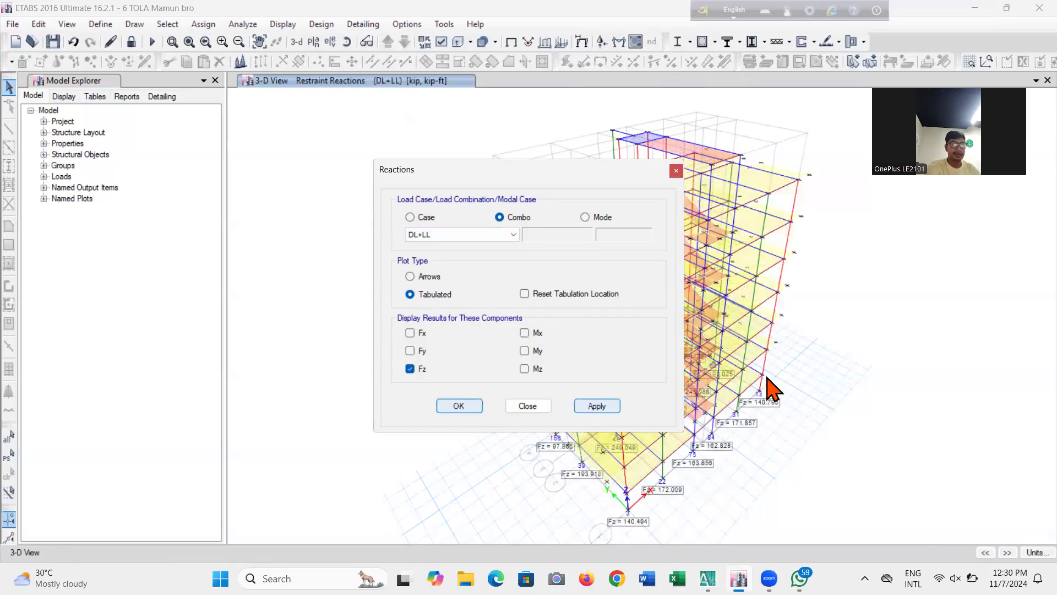
{"action": "left_click", "coordinate": [449, 406]}
Switch the reactions display to the plan view of the Base level.
{"action": "left_click", "coordinate": [313, 42]}
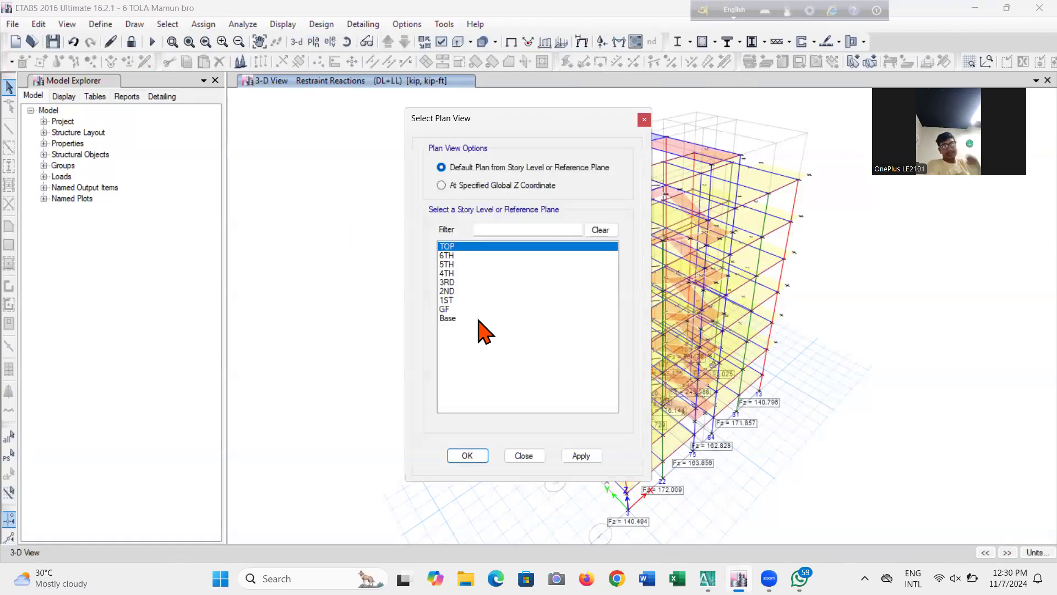
{"action": "left_click", "coordinate": [484, 321]}
{"action": "left_click", "coordinate": [585, 457]}
{"action": "left_click", "coordinate": [467, 456]}
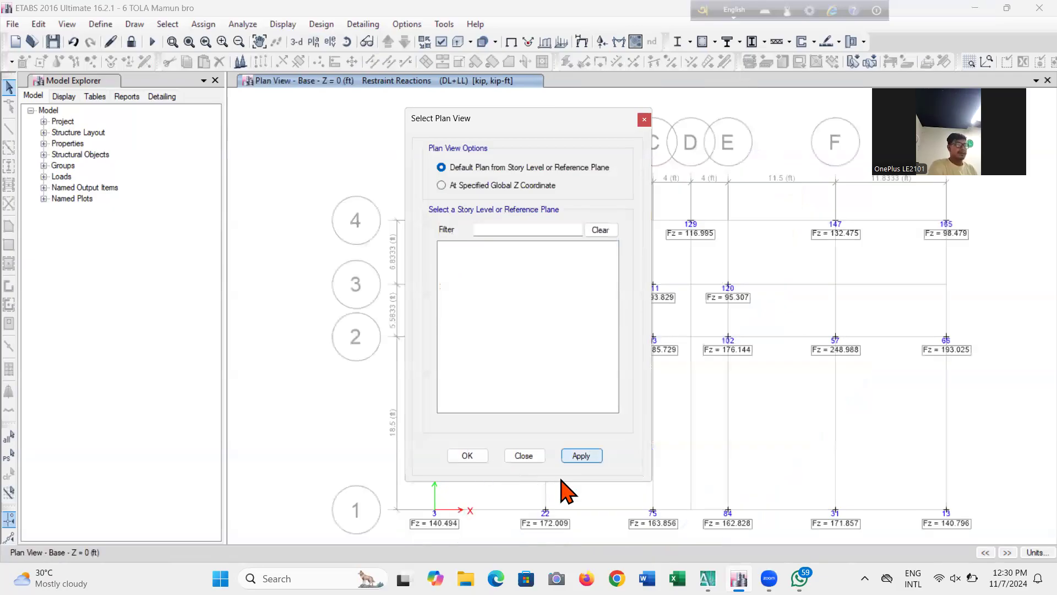
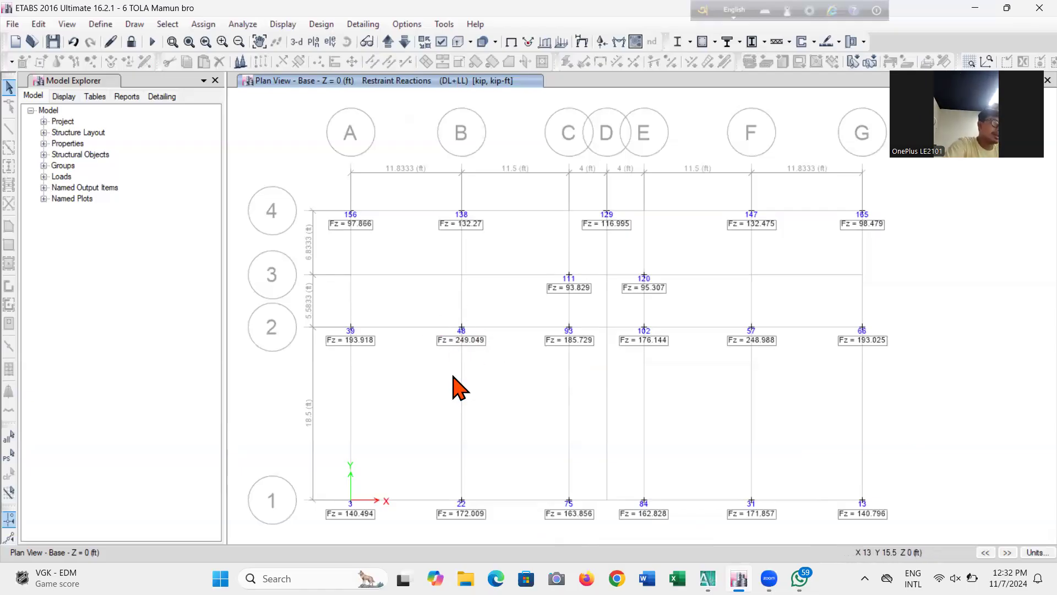
Examine the column layout on the GF plan, compare it with the Base plan reactions, and return to the default 3-D view.
{"action": "left_click", "coordinate": [388, 43]}
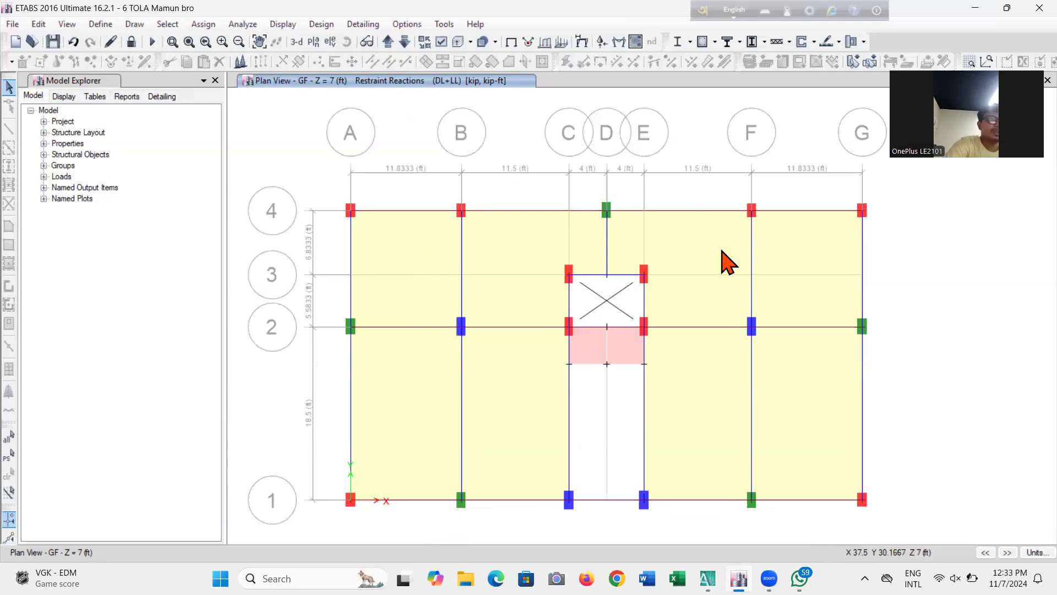
{"action": "mouse_move", "coordinate": [458, 329]}
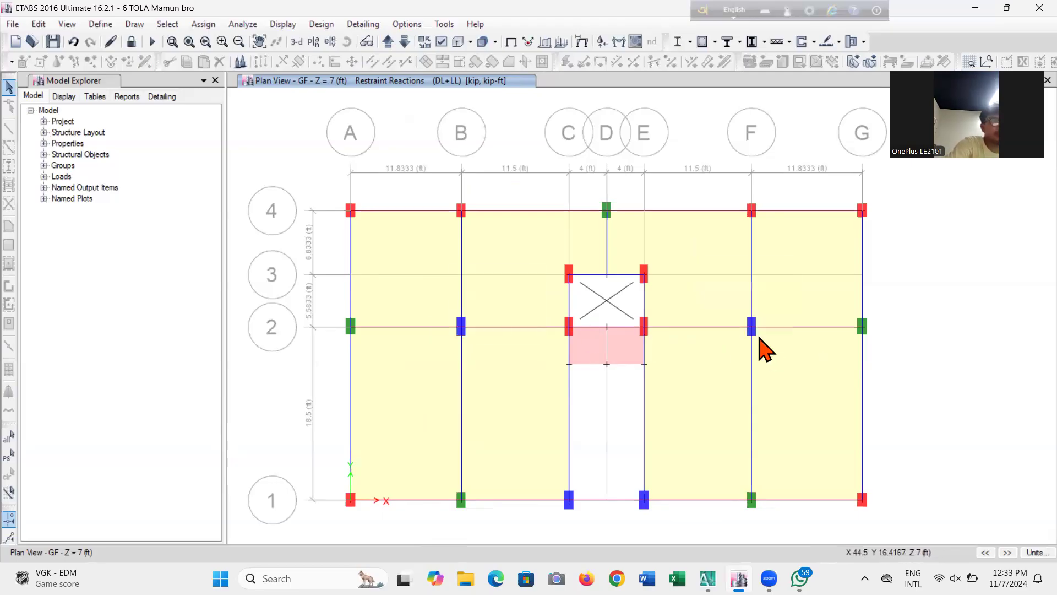
{"action": "mouse_move", "coordinate": [760, 346]}
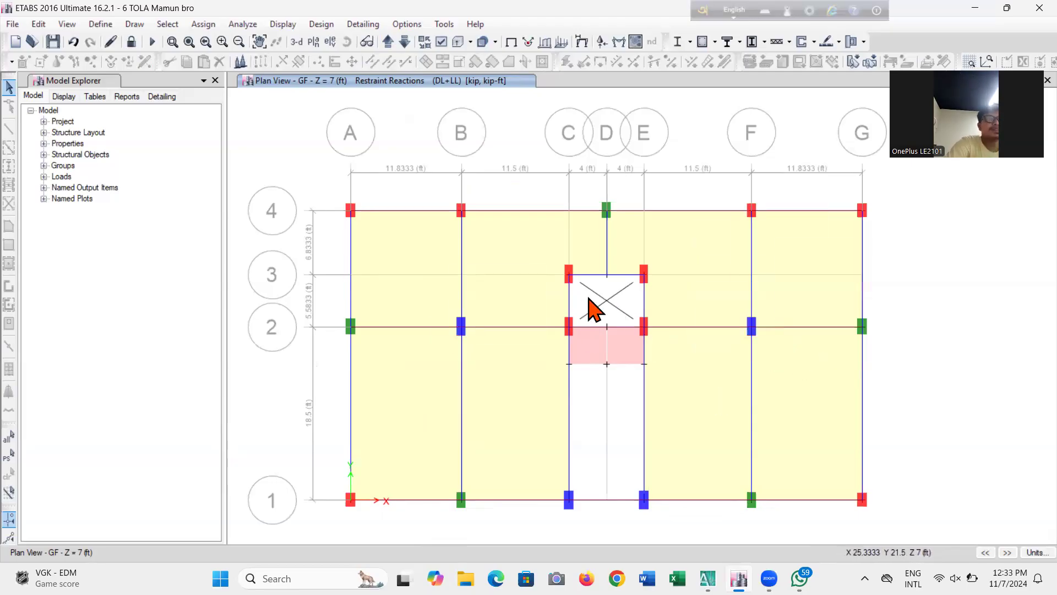
{"action": "mouse_move", "coordinate": [665, 344]}
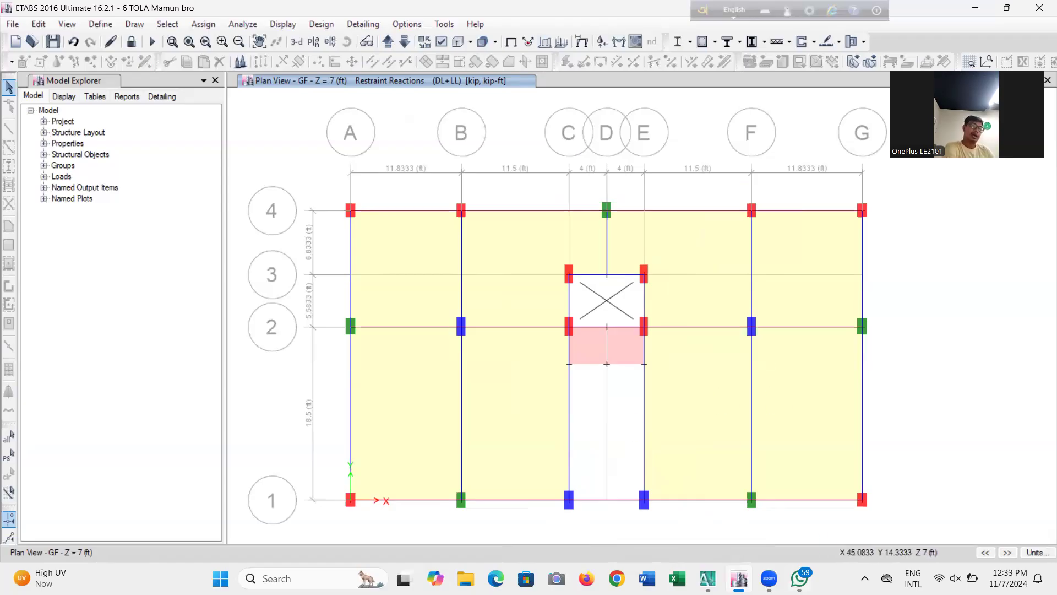
{"action": "left_click", "coordinate": [405, 42]}
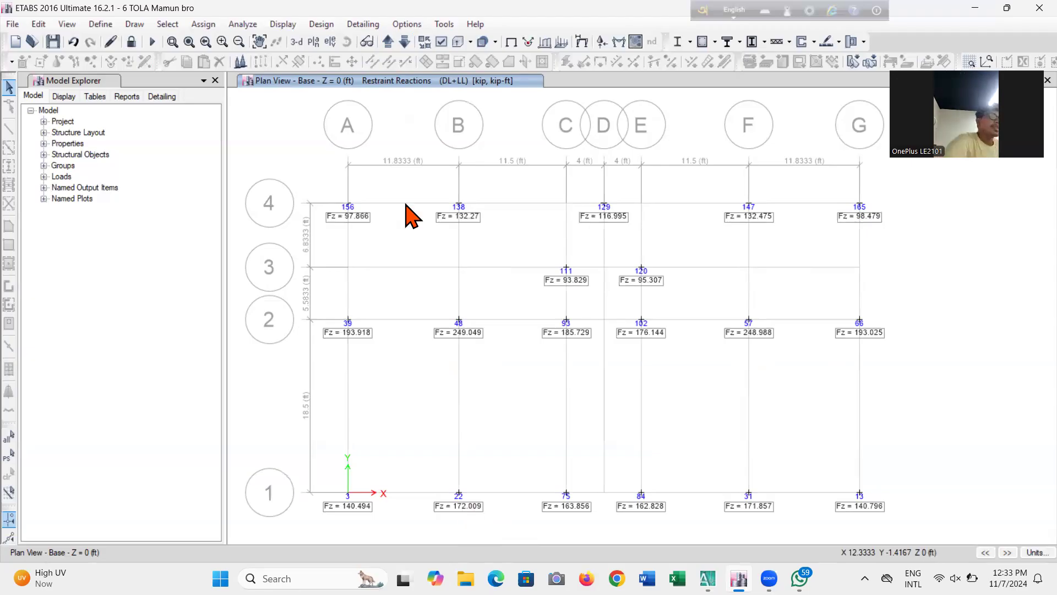
{"action": "left_click", "coordinate": [297, 42]}
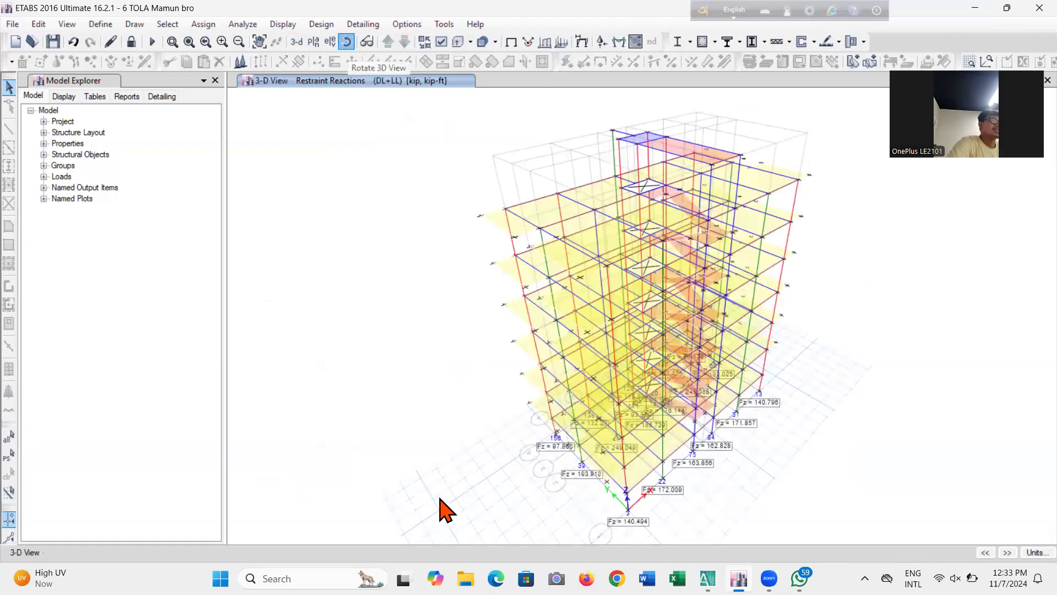
Switch the DL+LL restraint reactions from the 3-D view to the plan view of the Base level.
{"action": "left_click_drag", "start_coordinate": [439, 506], "coordinate": [407, 517]}
{"action": "left_click_drag", "start_coordinate": [415, 441], "coordinate": [397, 447]}
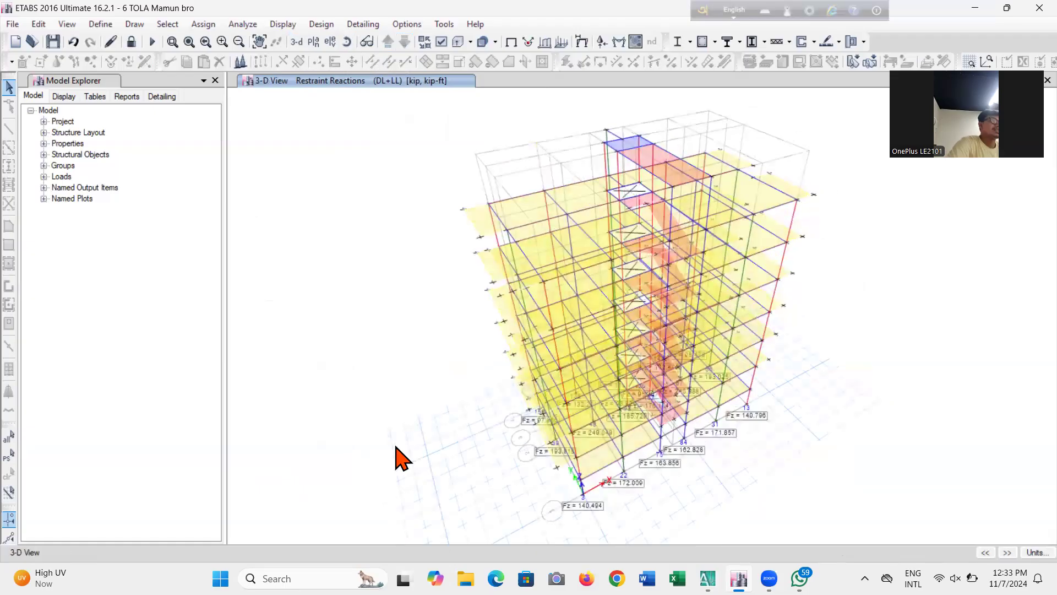
{"action": "left_click", "coordinate": [313, 42]}
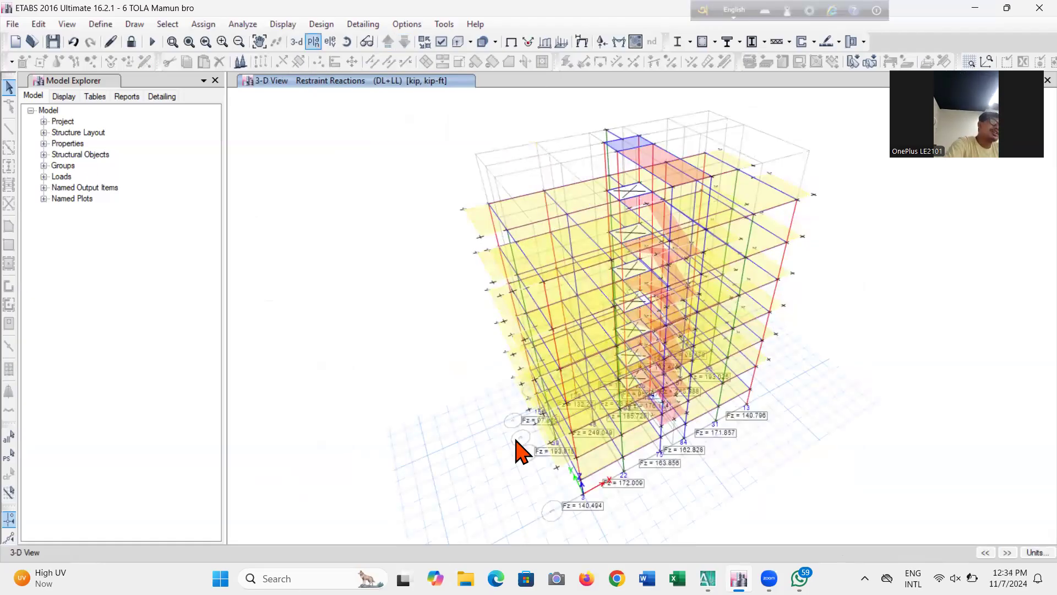
{"action": "left_click", "coordinate": [472, 318]}
{"action": "left_click", "coordinate": [583, 455]}
{"action": "left_click", "coordinate": [468, 457]}
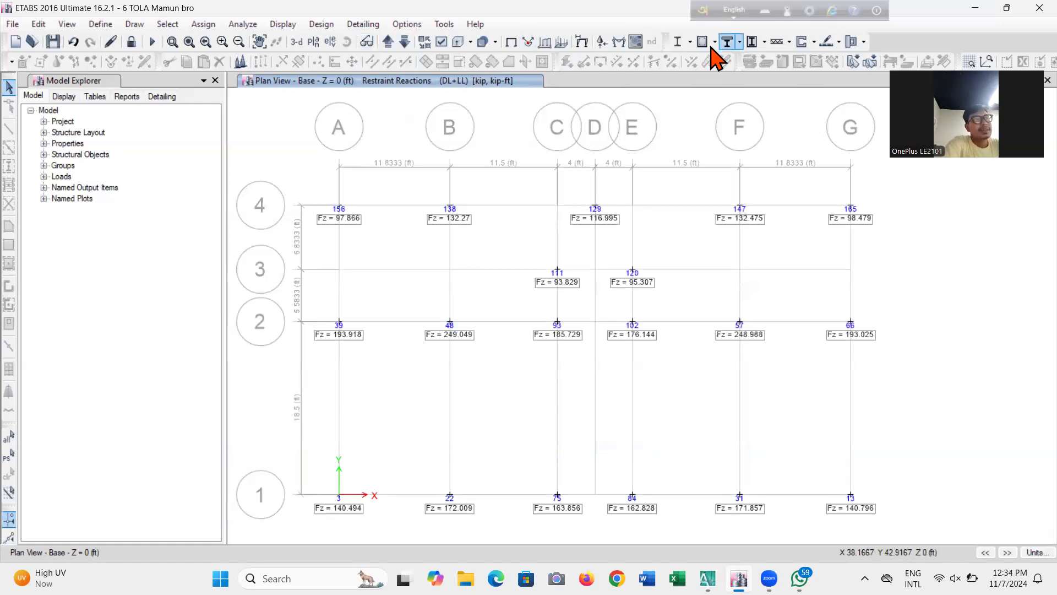
Display the tabulated Fz base reactions for the 1.4DL+1.7LL combination.
{"action": "left_click", "coordinate": [602, 43]}
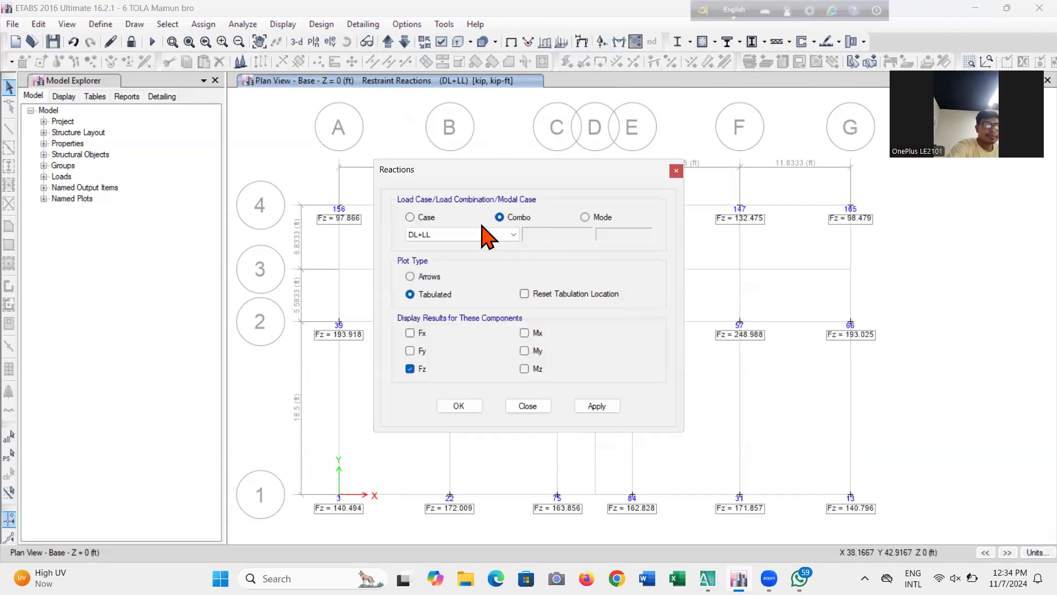
{"action": "left_click", "coordinate": [487, 235]}
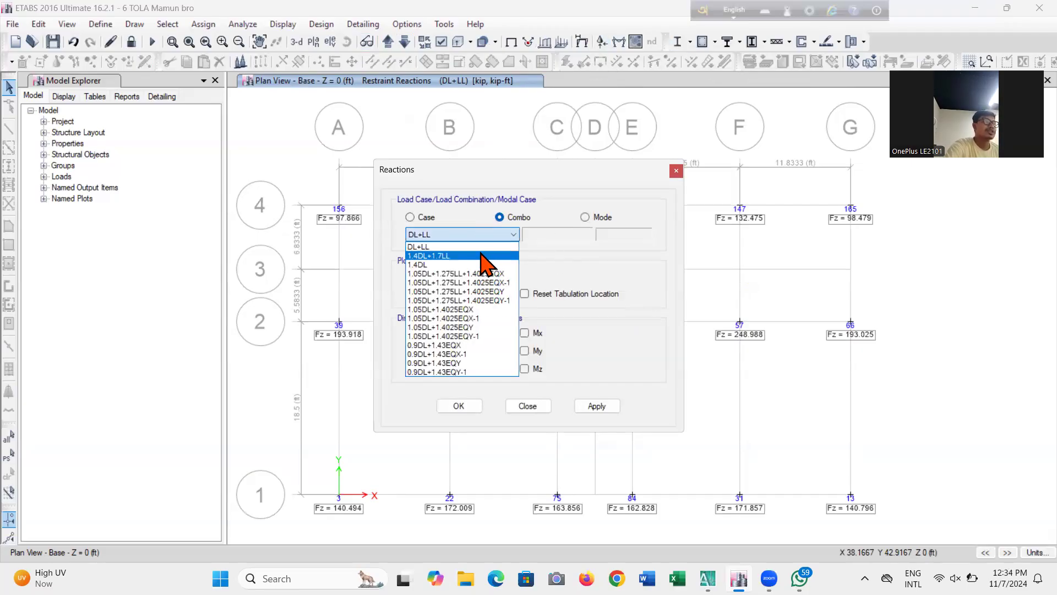
{"action": "left_click", "coordinate": [481, 256]}
{"action": "left_click", "coordinate": [600, 407]}
{"action": "left_click", "coordinate": [468, 407]}
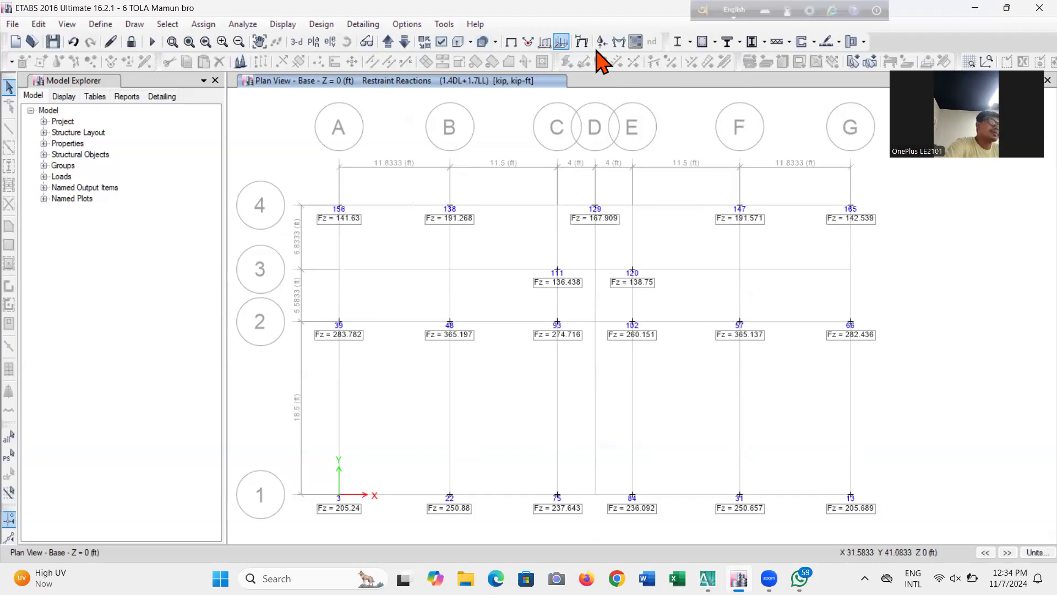
Show the frames' axial force diagram for 1.4DL+1.7LL in the default 3-D view, with values at controlling stations.
{"action": "left_click", "coordinate": [297, 42]}
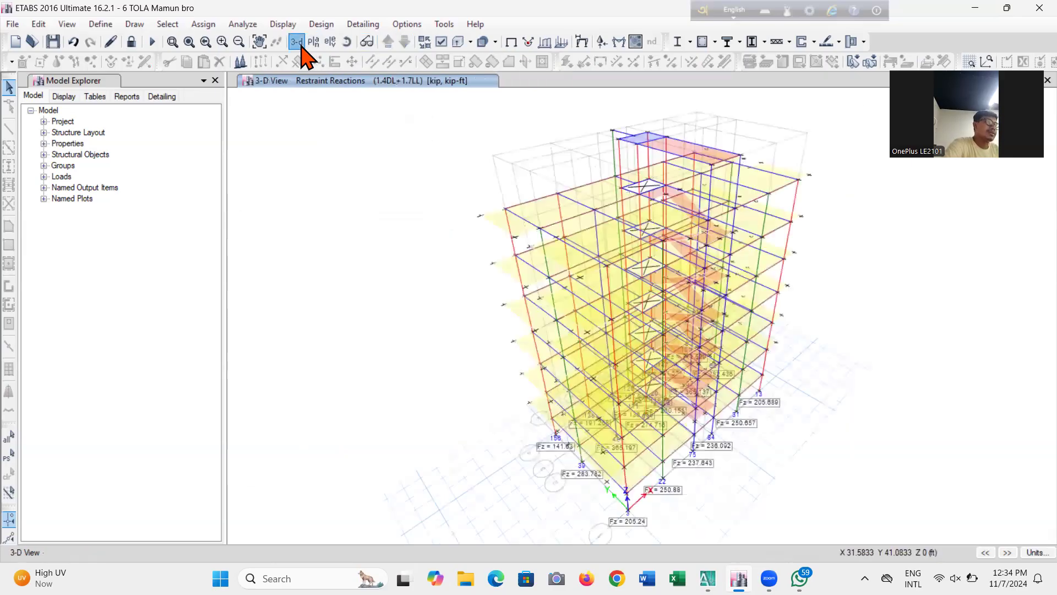
{"action": "left_click", "coordinate": [614, 46]}
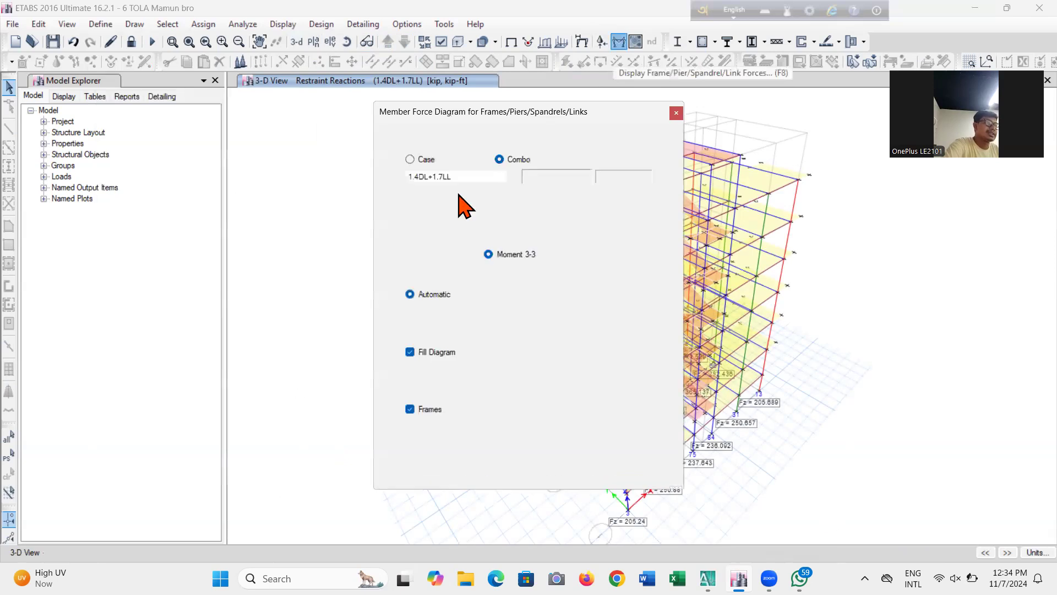
{"action": "left_click", "coordinate": [417, 222]}
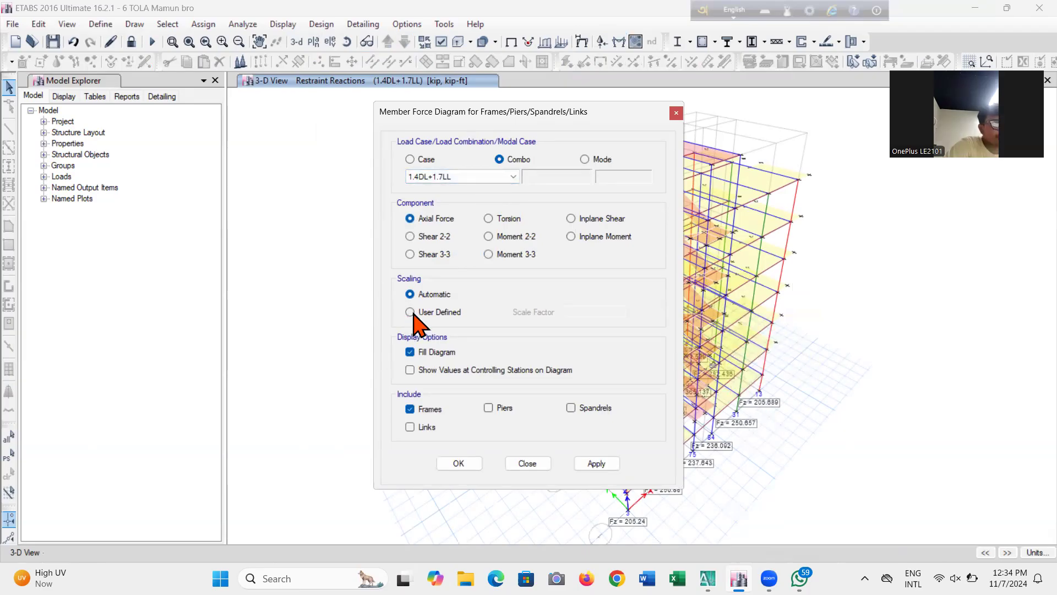
{"action": "left_click", "coordinate": [413, 371]}
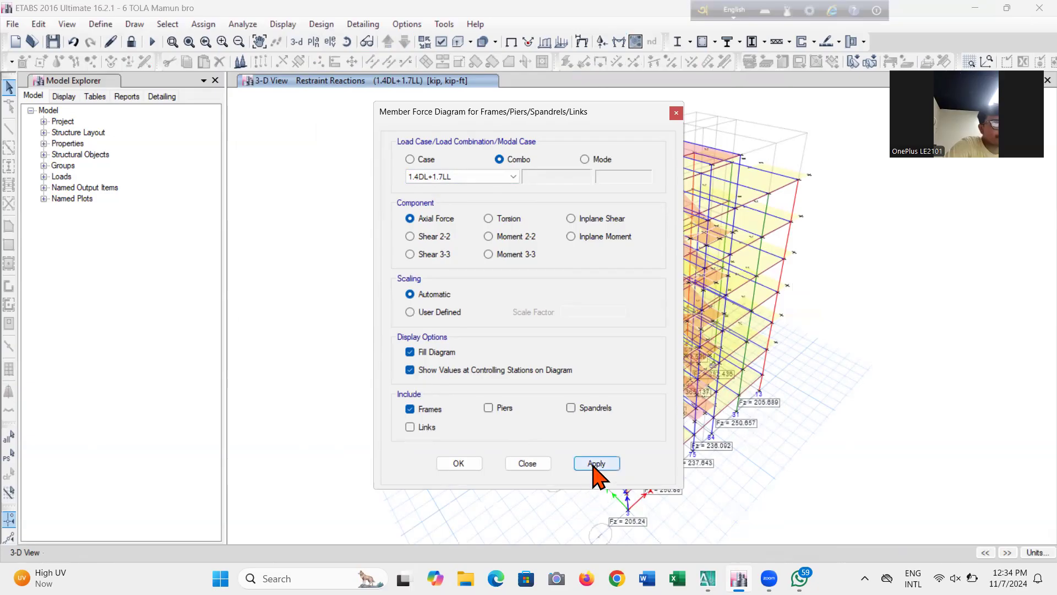
{"action": "left_click", "coordinate": [595, 464]}
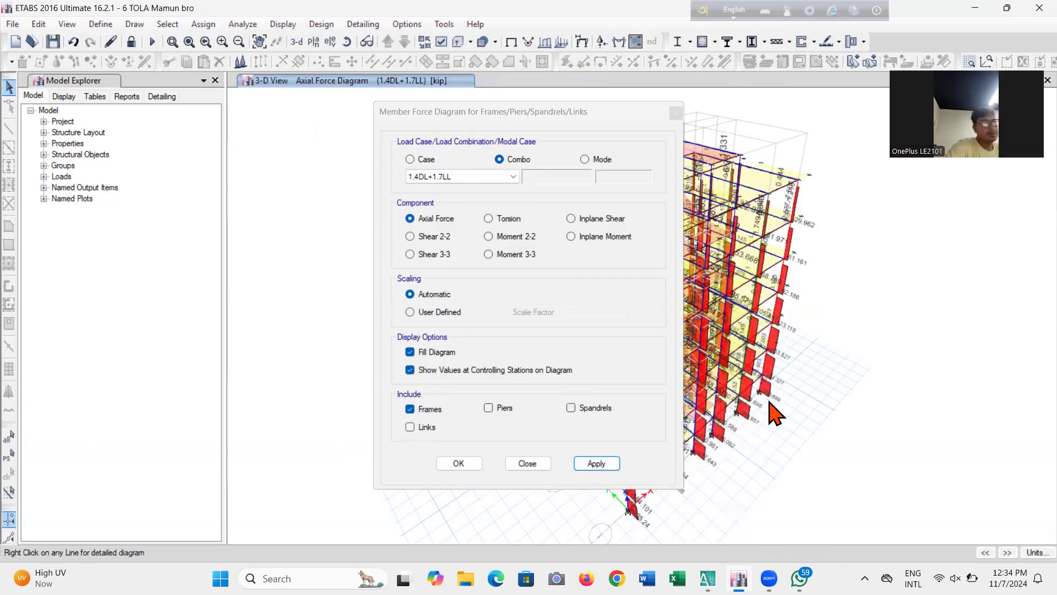
Examine the axial force diagram values along the building's corner column and at the column bases.
{"action": "scroll", "coordinate": [770, 413], "scroll_direction": "up", "scroll_amount": 3}
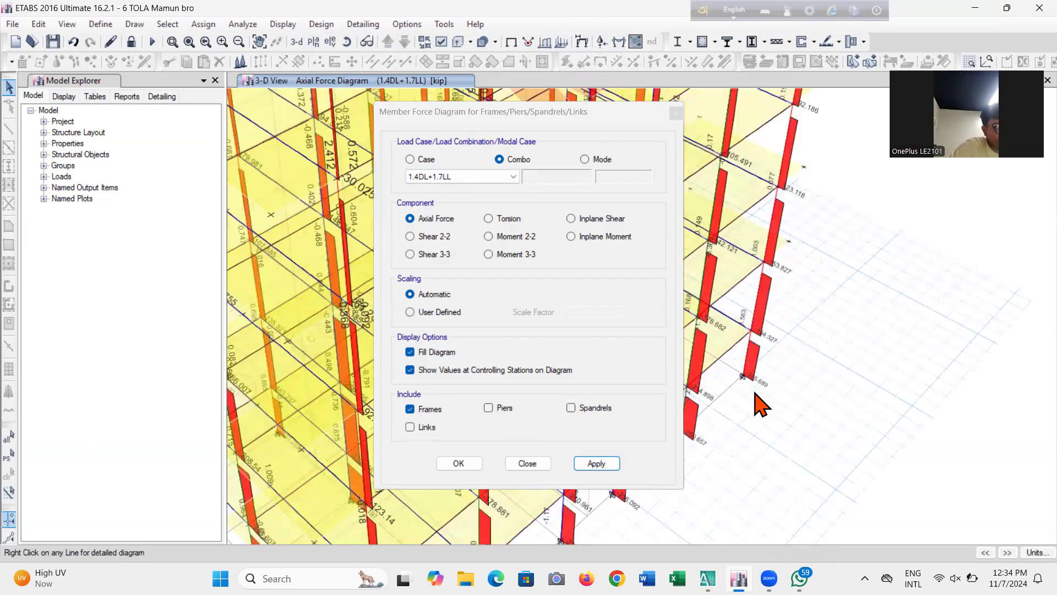
{"action": "scroll", "coordinate": [754, 388], "scroll_direction": "up", "scroll_amount": 2}
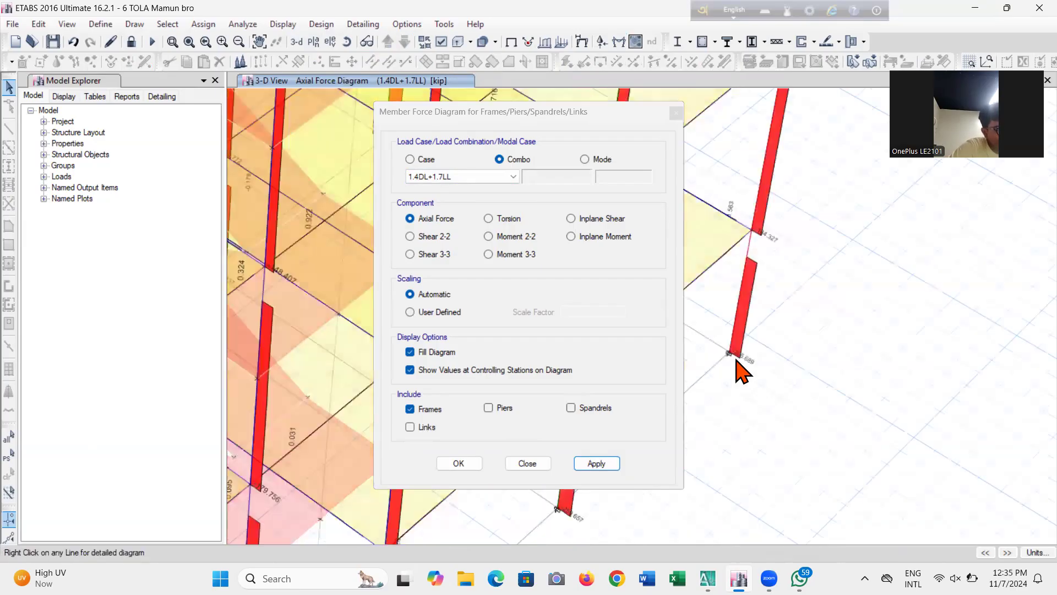
{"action": "scroll", "coordinate": [708, 370], "scroll_direction": "up", "scroll_amount": 5}
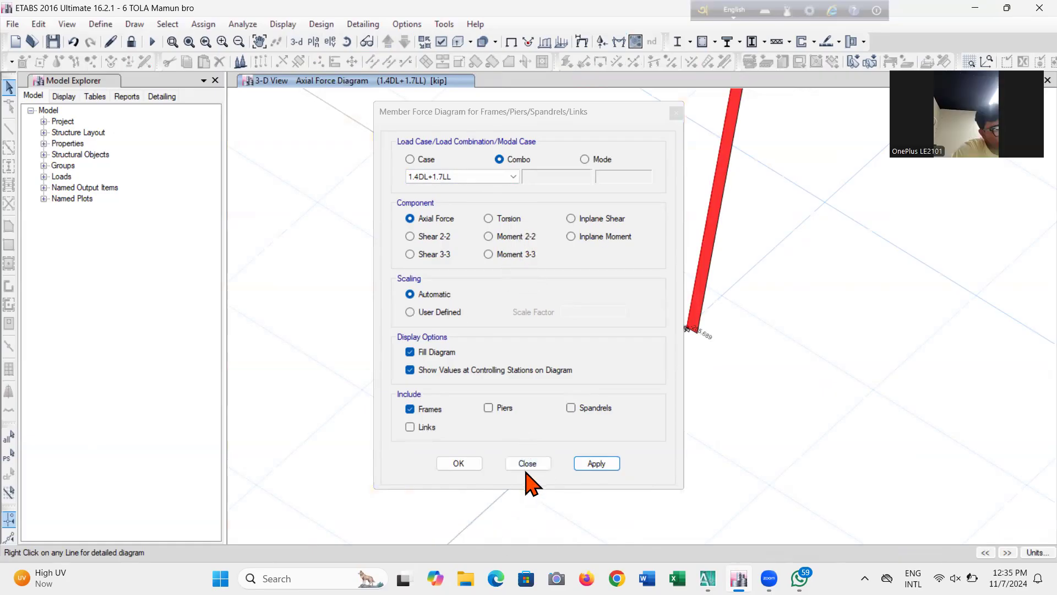
{"action": "left_click", "coordinate": [548, 466]}
{"action": "scroll", "coordinate": [531, 436], "scroll_direction": "up", "scroll_amount": 3}
{"action": "scroll", "coordinate": [691, 342], "scroll_direction": "down", "scroll_amount": 5}
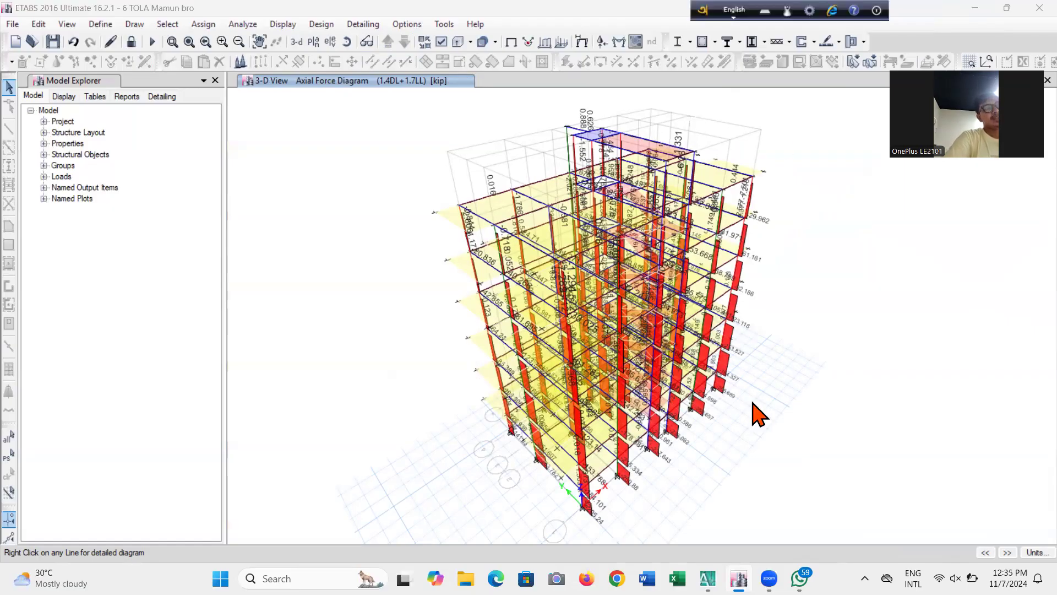
{"action": "scroll", "coordinate": [719, 402], "scroll_direction": "up", "scroll_amount": 2}
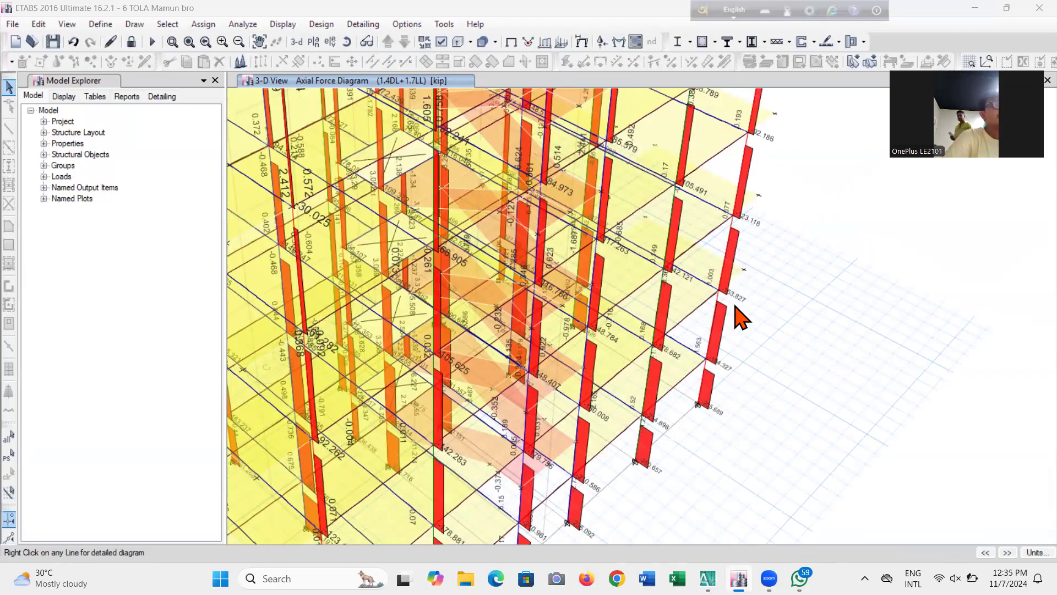
{"action": "scroll", "coordinate": [740, 311], "scroll_direction": "down", "scroll_amount": 3}
Switch to Snipping Tool and capture the window showing the building's axial force diagram from a rotated 3-D viewpoint.
{"action": "middle_click_drag", "start_coordinate": [366, 349], "coordinate": [352, 403]}
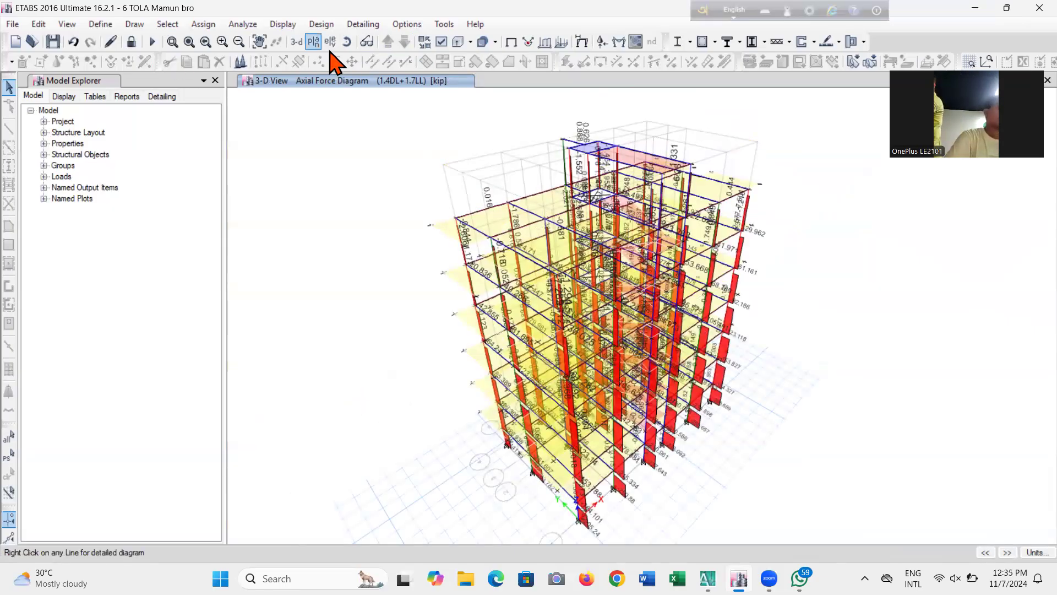
{"action": "left_click_drag", "start_coordinate": [379, 468], "coordinate": [379, 466]}
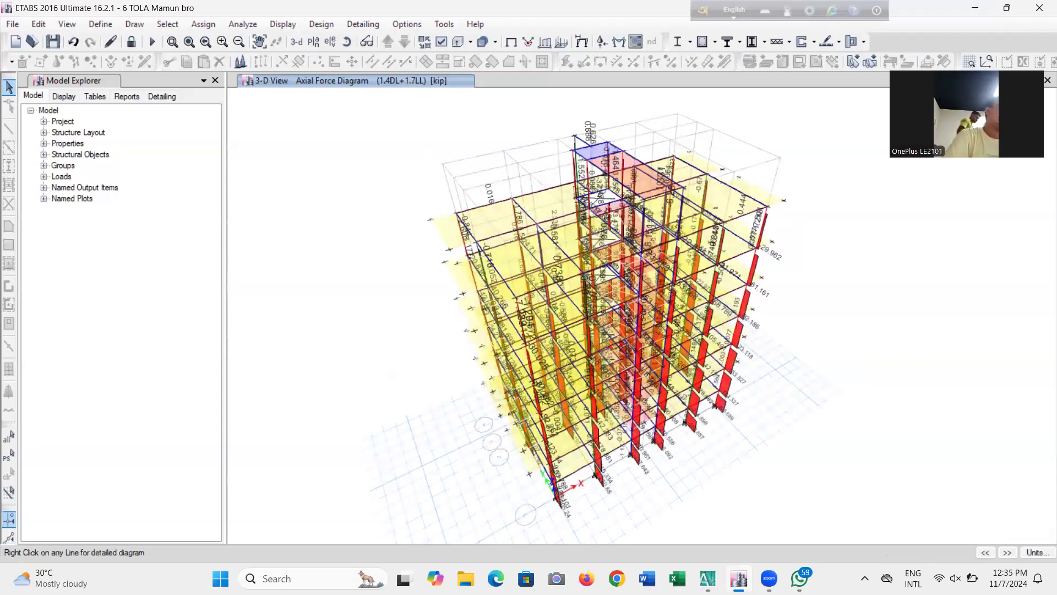
{"action": "left_click", "coordinate": [315, 578]}
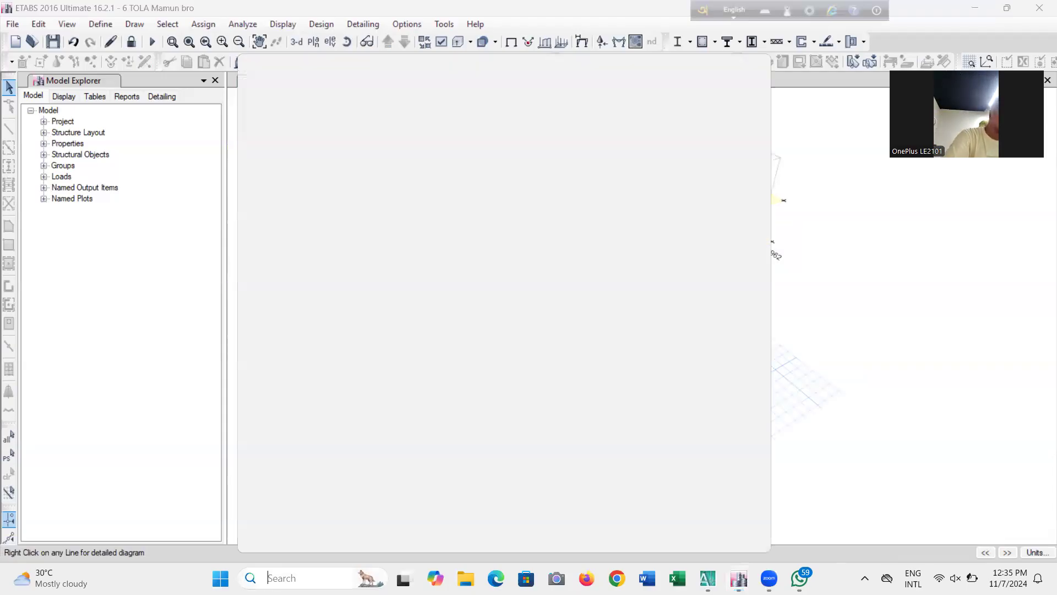
{"action": "left_click", "coordinate": [356, 109]}
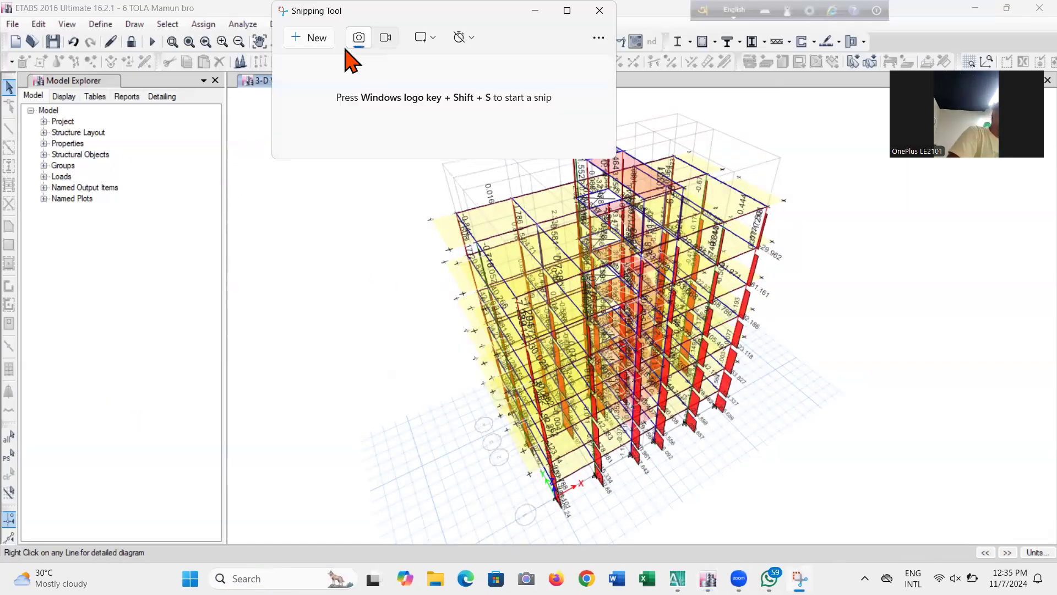
{"action": "left_click", "coordinate": [325, 38]}
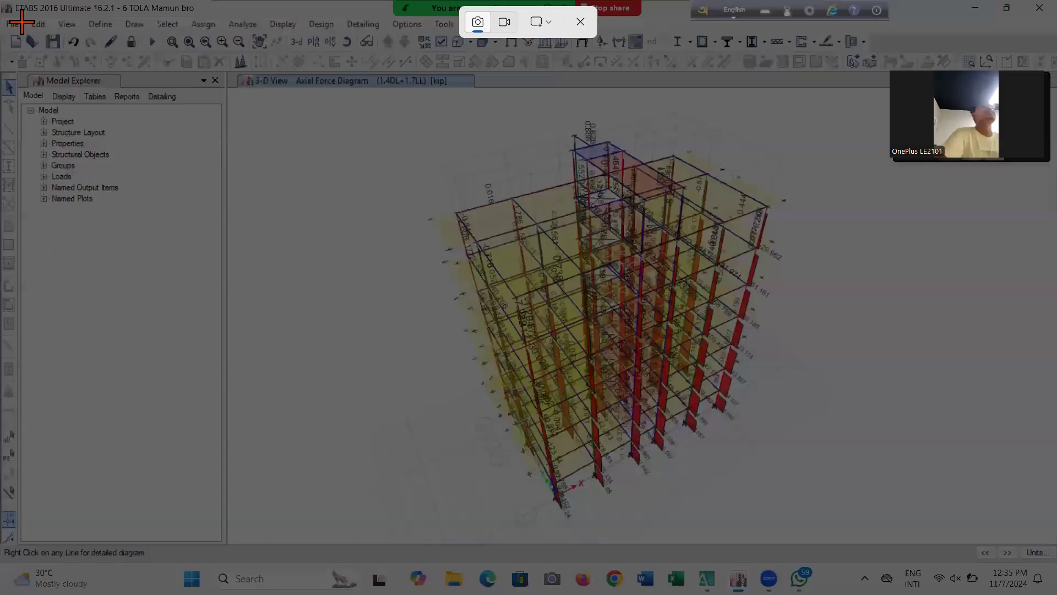
{"action": "left_click_drag", "start_coordinate": [2, 2], "coordinate": [1056, 563]}
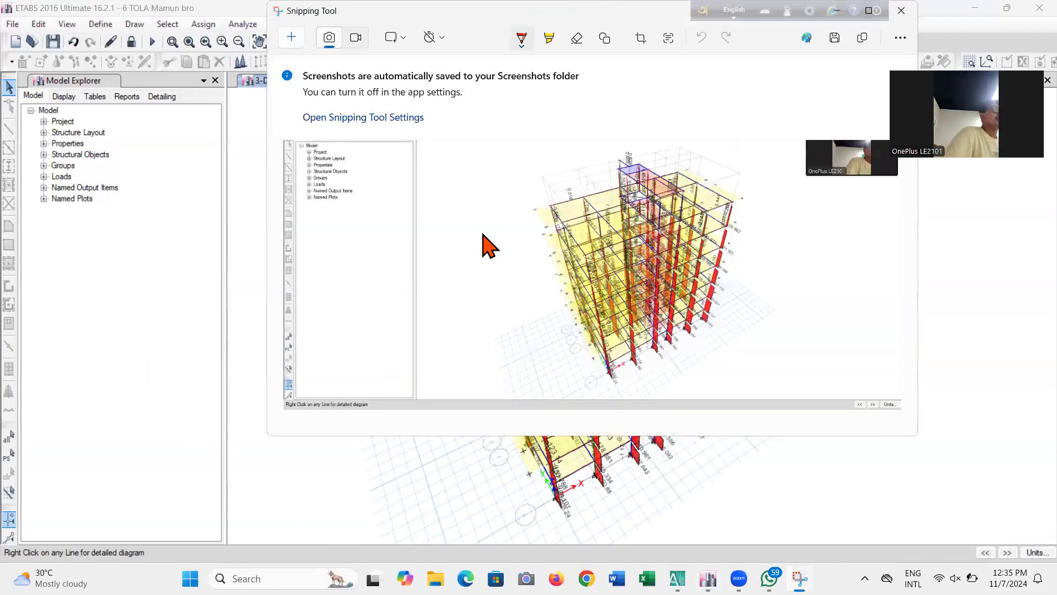
Save the capture as a PNG named "Axial Force diagram" in the client's project folder inside Desktop > October.
{"action": "right_click", "coordinate": [483, 237]}
{"action": "left_click", "coordinate": [576, 249]}
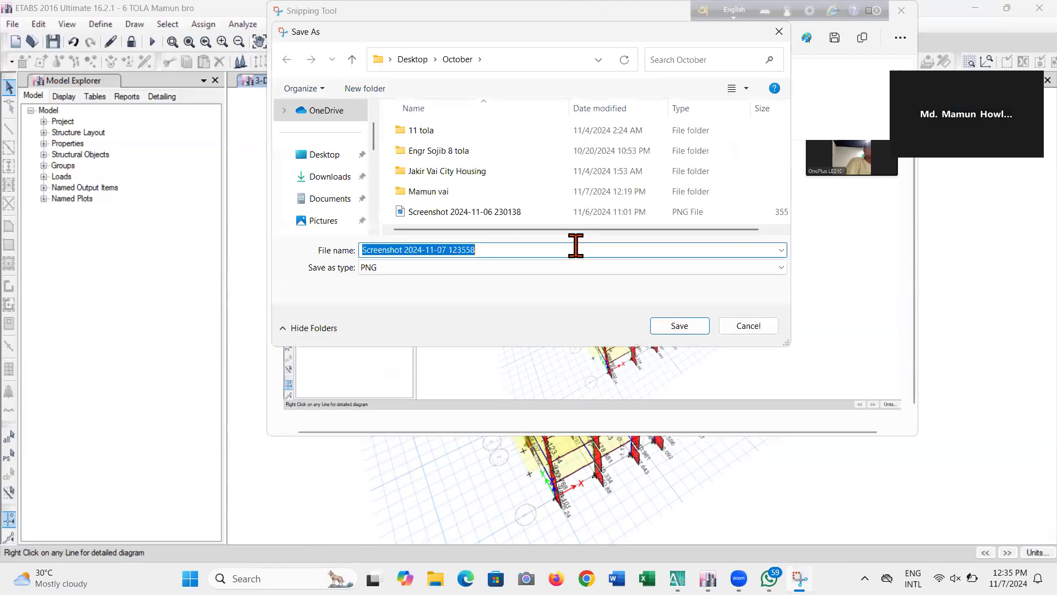
{"action": "left_click", "coordinate": [471, 193]}
{"action": "double_click", "coordinate": [471, 191]}
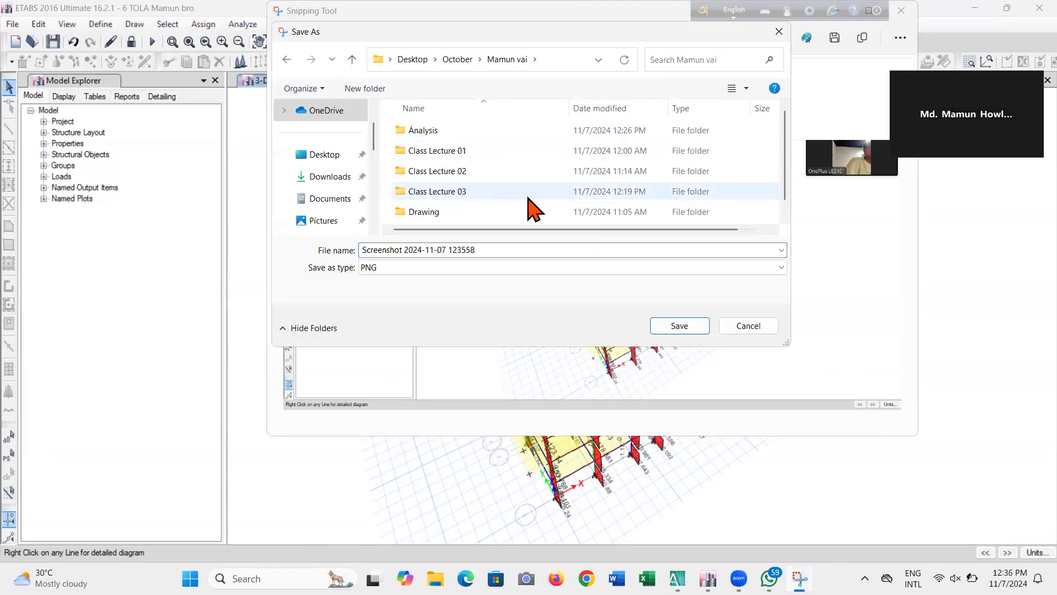
{"action": "scroll", "coordinate": [527, 207], "scroll_direction": "down", "scroll_amount": 1}
{"action": "left_click", "coordinate": [513, 250]}
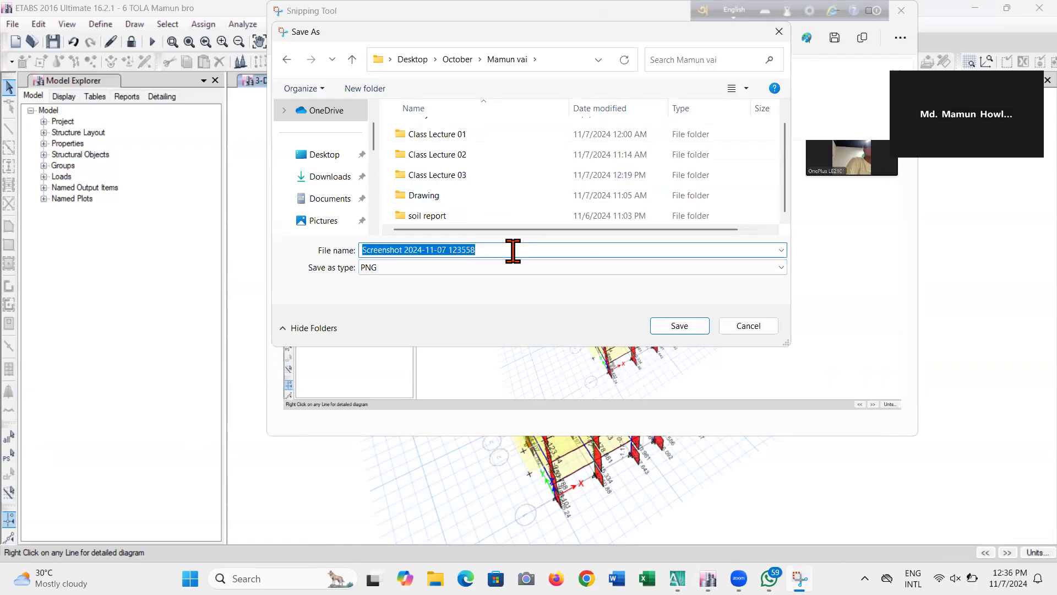
{"action": "type", "text": "Ax"}
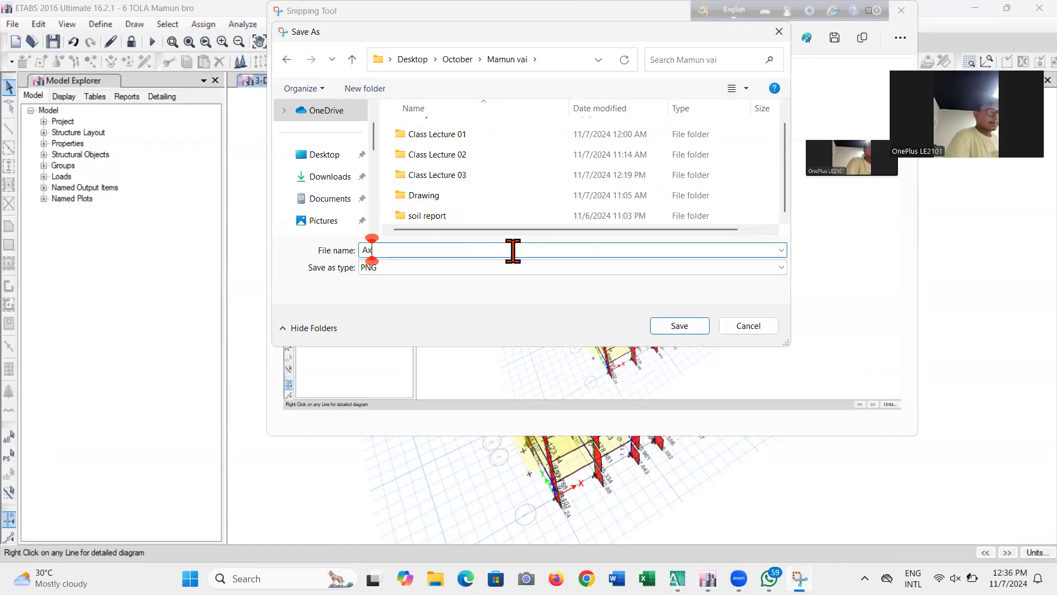
{"action": "type", "text": "ial "}
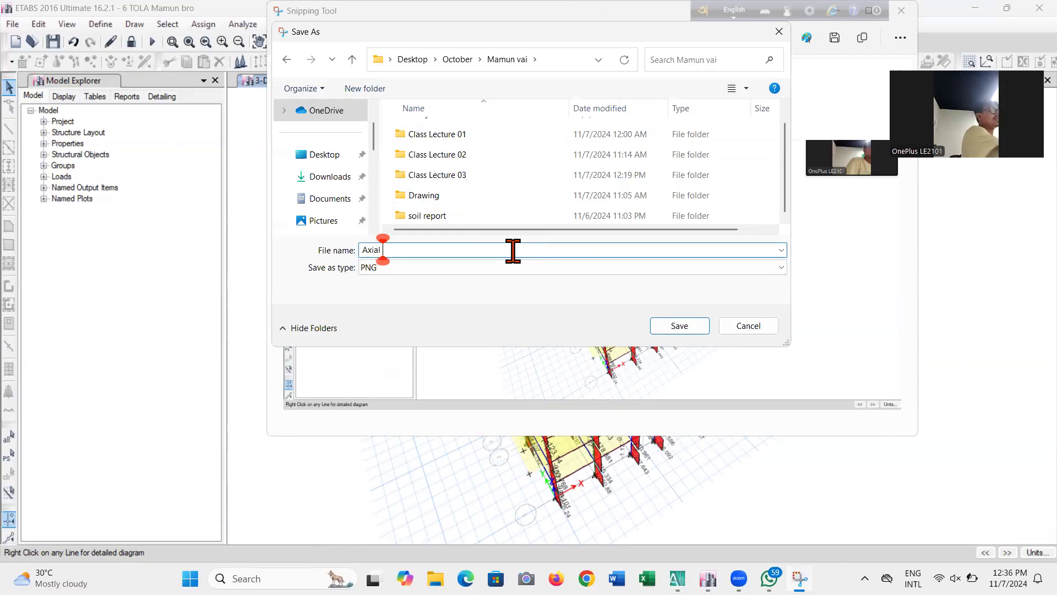
{"action": "type", "text": "Fo"}
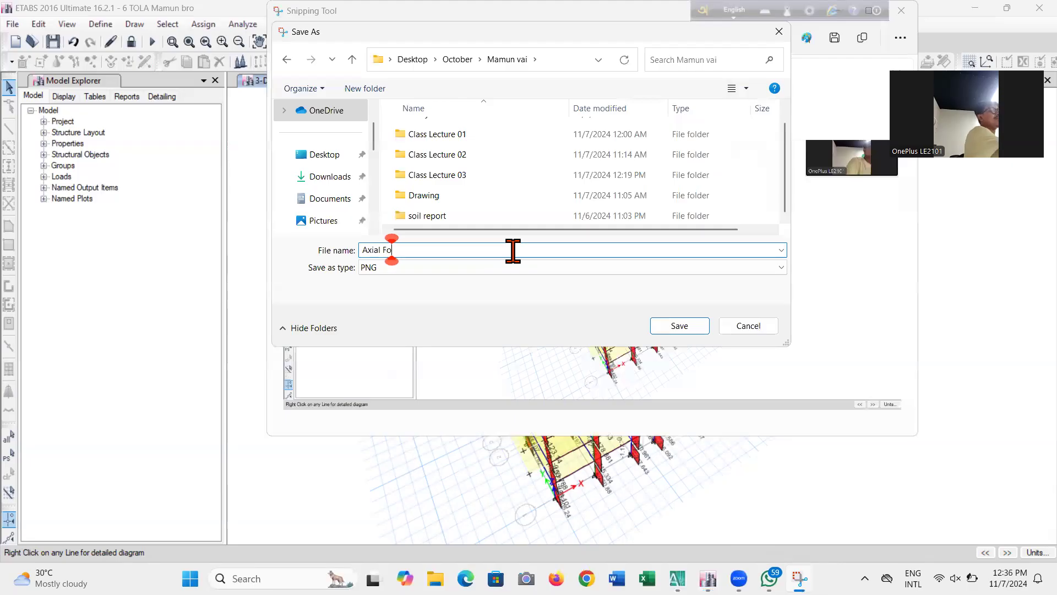
{"action": "type", "text": "rce"}
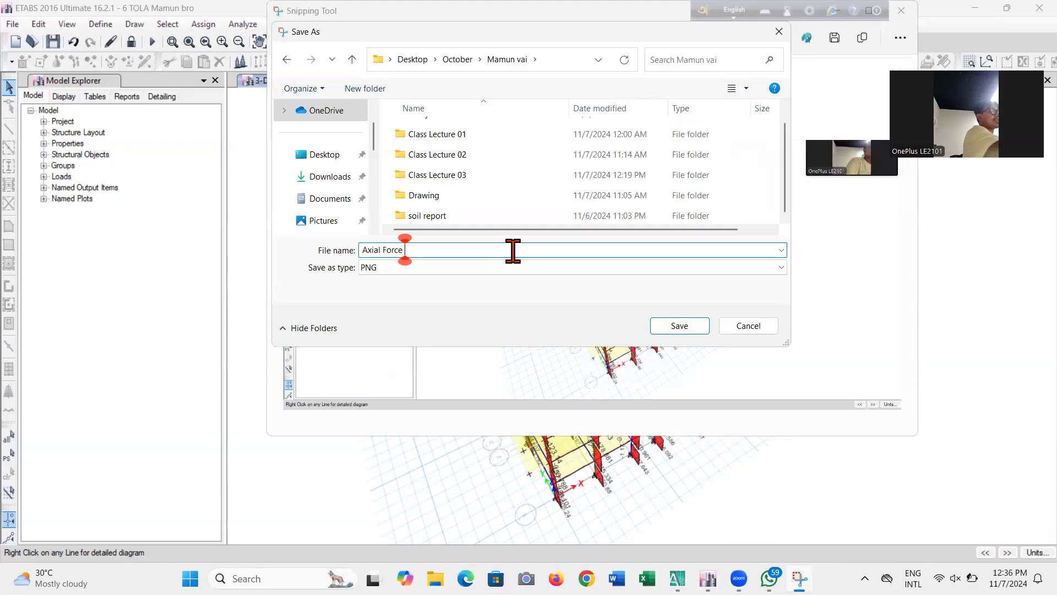
{"action": "type", "text": " diag"}
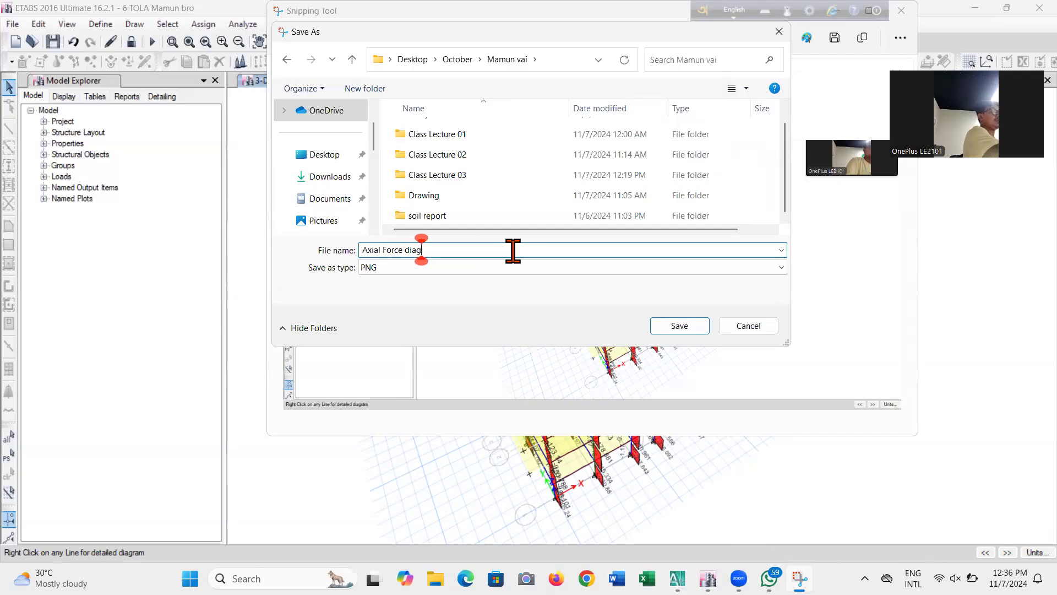
{"action": "type", "text": "ram"}
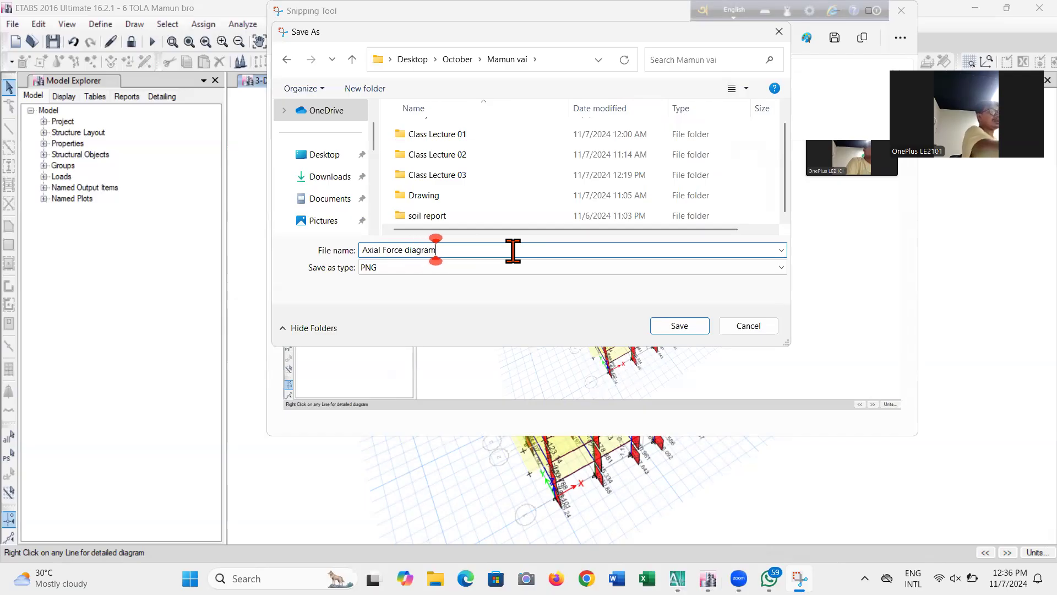
{"action": "key", "text": "Return"}
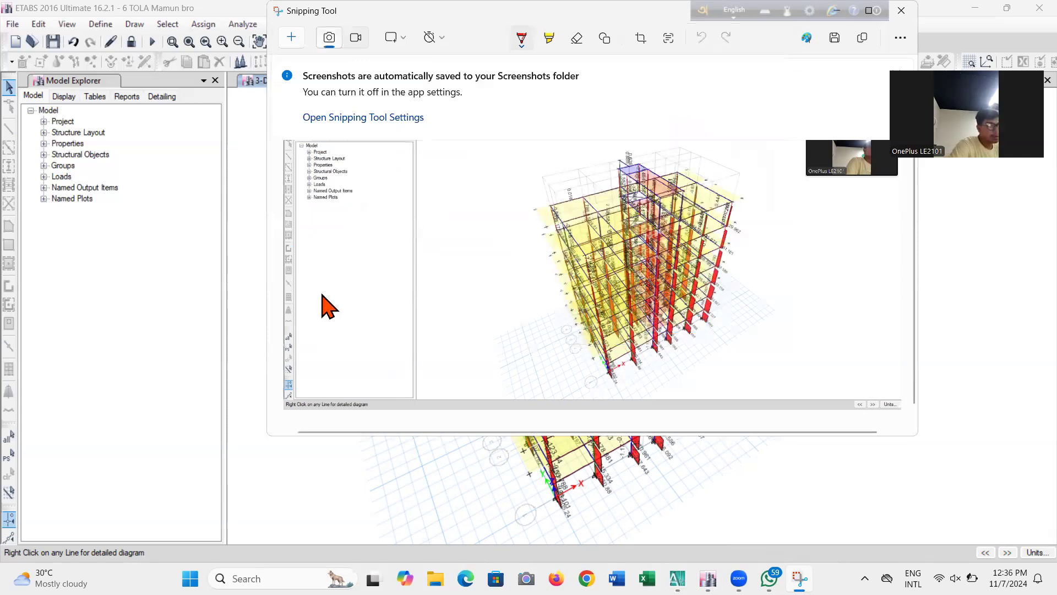
Draw a red double-headed arrow from the capture's lower corner to the building, and close Snipping Tool.
{"action": "left_click_drag", "start_coordinate": [275, 408], "coordinate": [330, 314]}
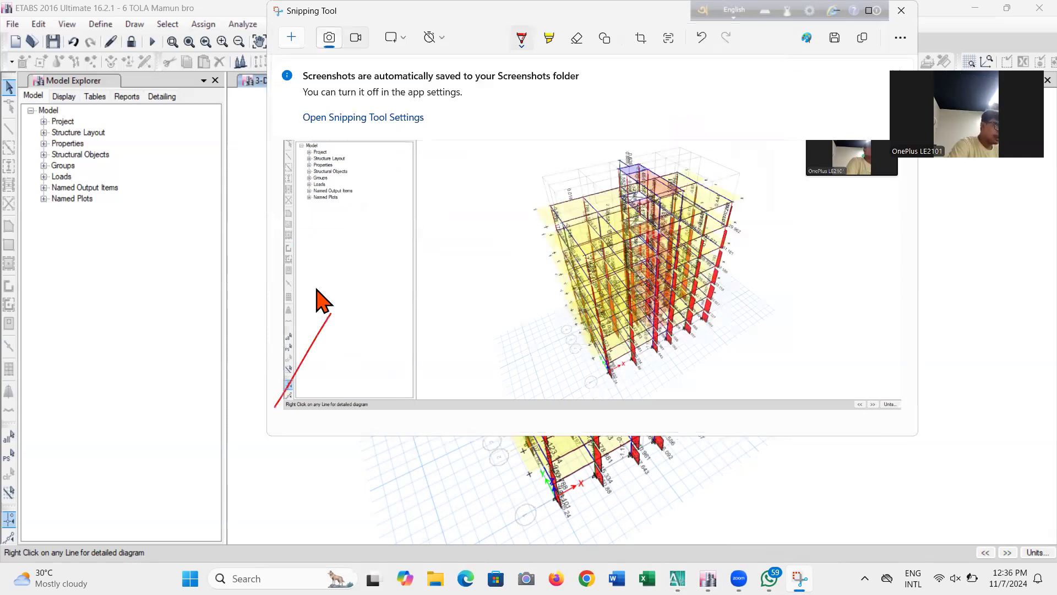
{"action": "mouse_move", "coordinate": [279, 400]}
{"action": "left_mouse_down"}
{"action": "mouse_move", "coordinate": [495, 278]}
{"action": "mouse_move", "coordinate": [522, 247]}
{"action": "mouse_move", "coordinate": [549, 244]}
{"action": "left_mouse_up"}
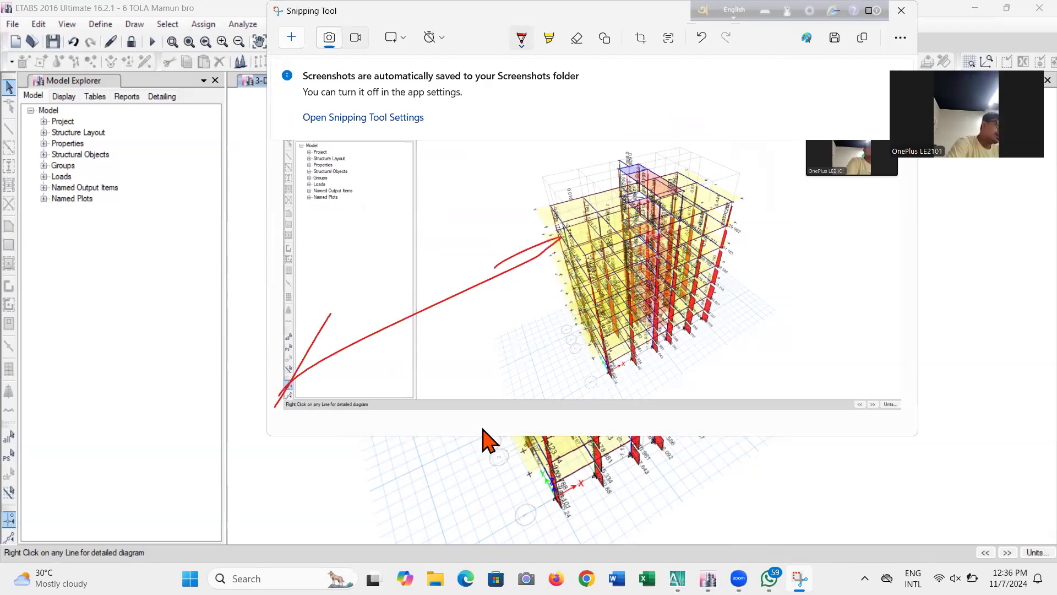
{"action": "left_click", "coordinate": [902, 10]}
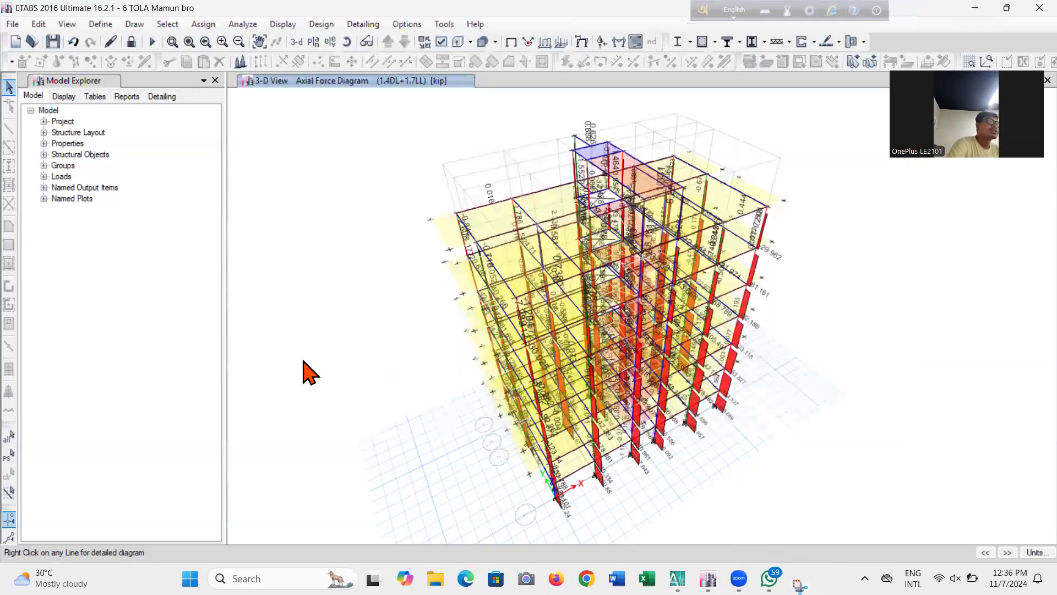
Restore the default 3-D view, unlock the model with its analysis results deleted, and rerun the analysis.
{"action": "left_click", "coordinate": [298, 43]}
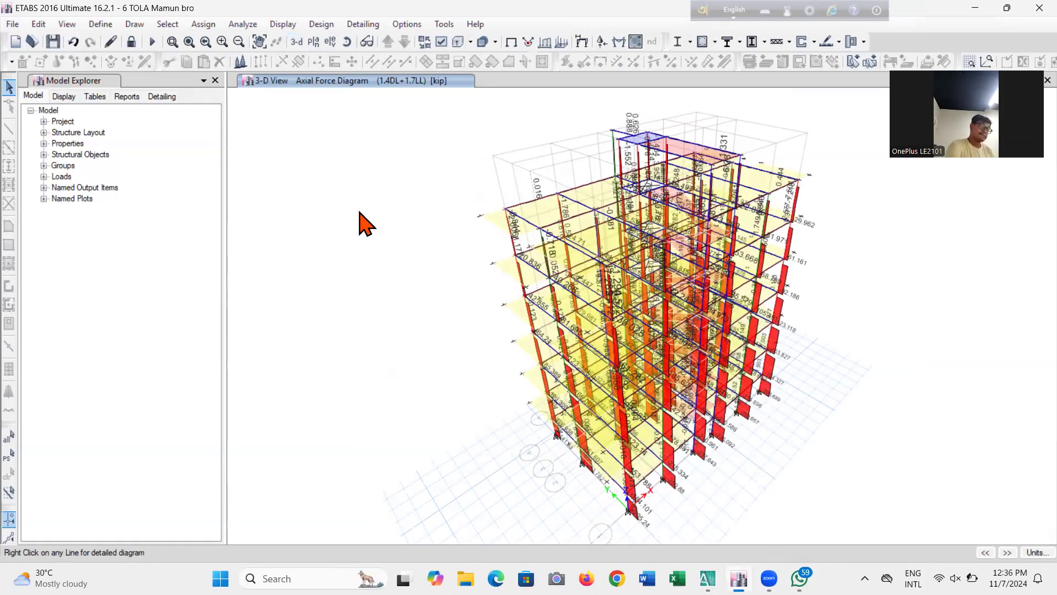
{"action": "left_click", "coordinate": [132, 41]}
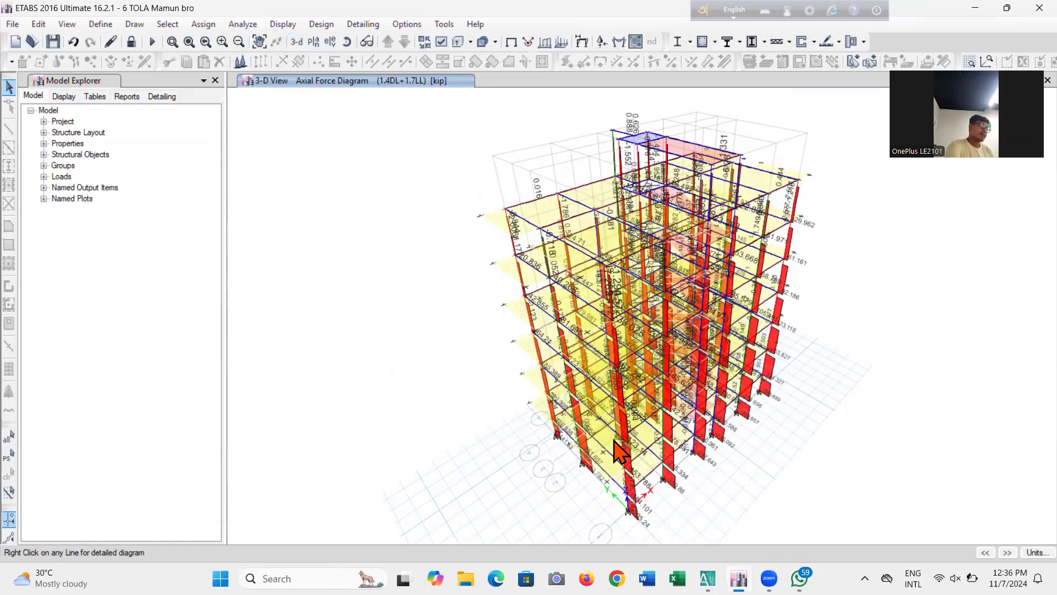
{"action": "left_click", "coordinate": [540, 337]}
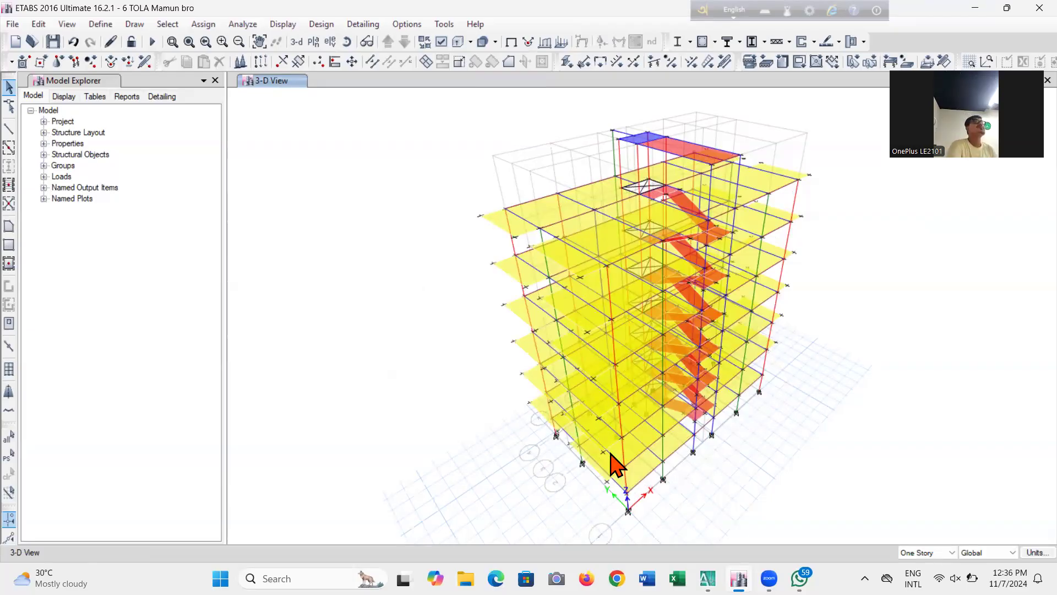
{"action": "left_click", "coordinate": [153, 42]}
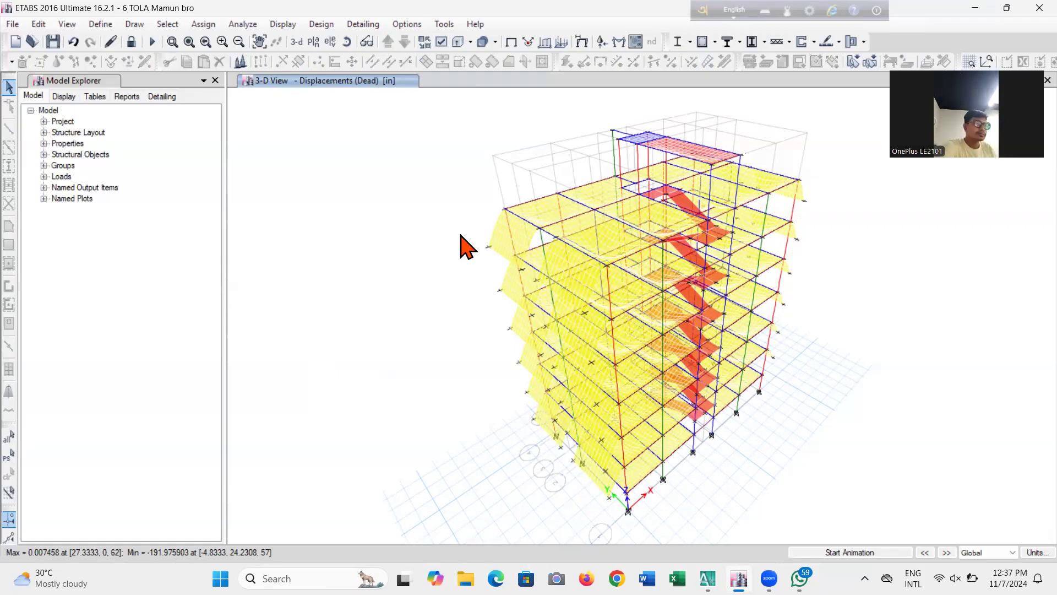
Query the displacement at a roof-level slab point and run the concrete frame design for the building.
{"action": "right_click", "coordinate": [731, 175]}
{"action": "left_click", "coordinate": [320, 424]}
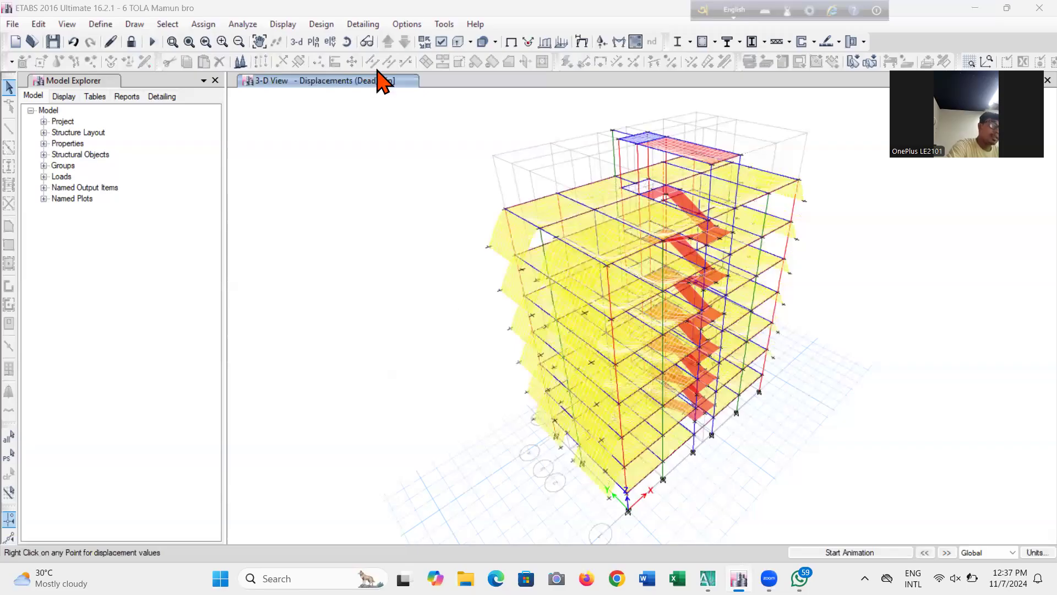
{"action": "left_click", "coordinate": [703, 42]}
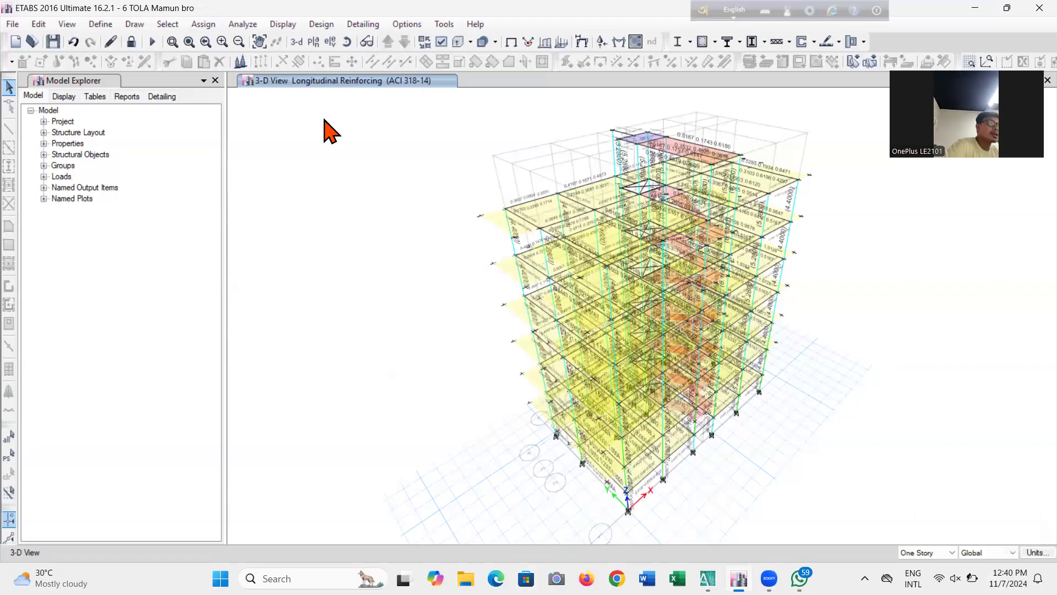
Show the longitudinal reinforcing in the plan view of the GF story level.
{"action": "left_click", "coordinate": [313, 43]}
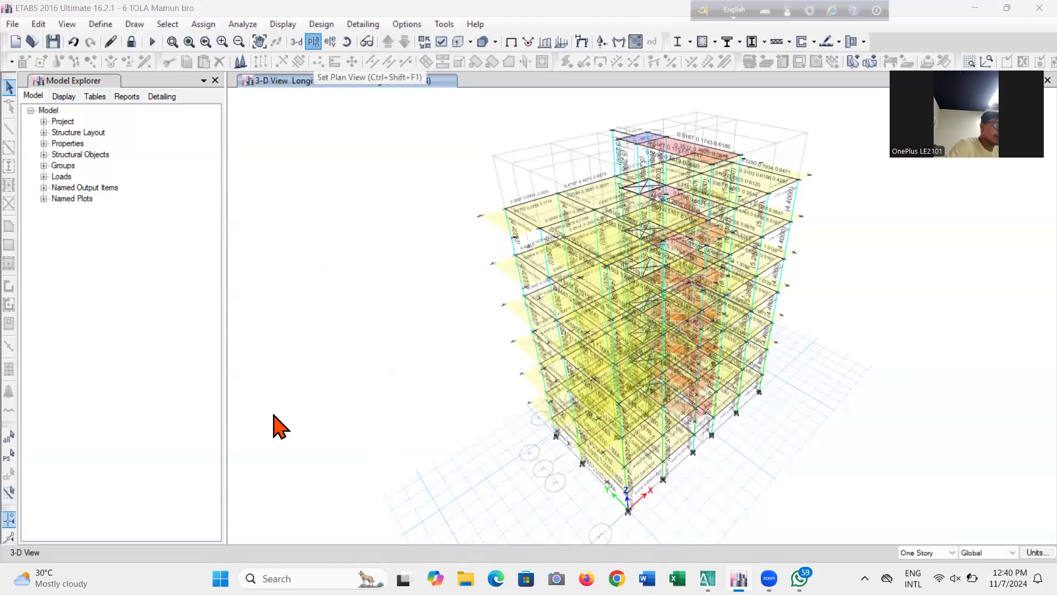
{"action": "left_click", "coordinate": [466, 309]}
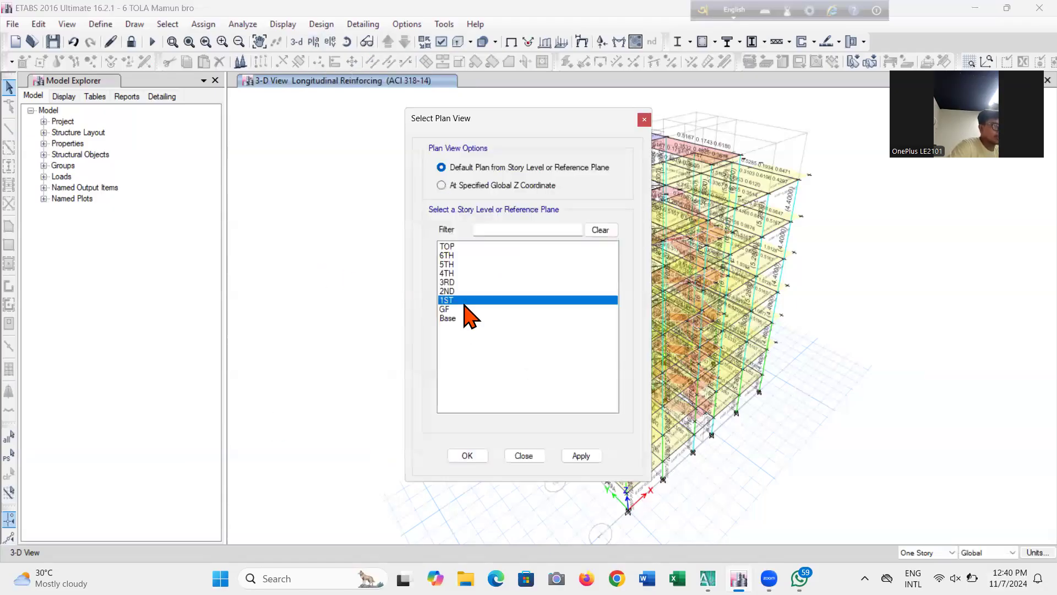
{"action": "left_click", "coordinate": [597, 457]}
{"action": "left_click", "coordinate": [467, 456]}
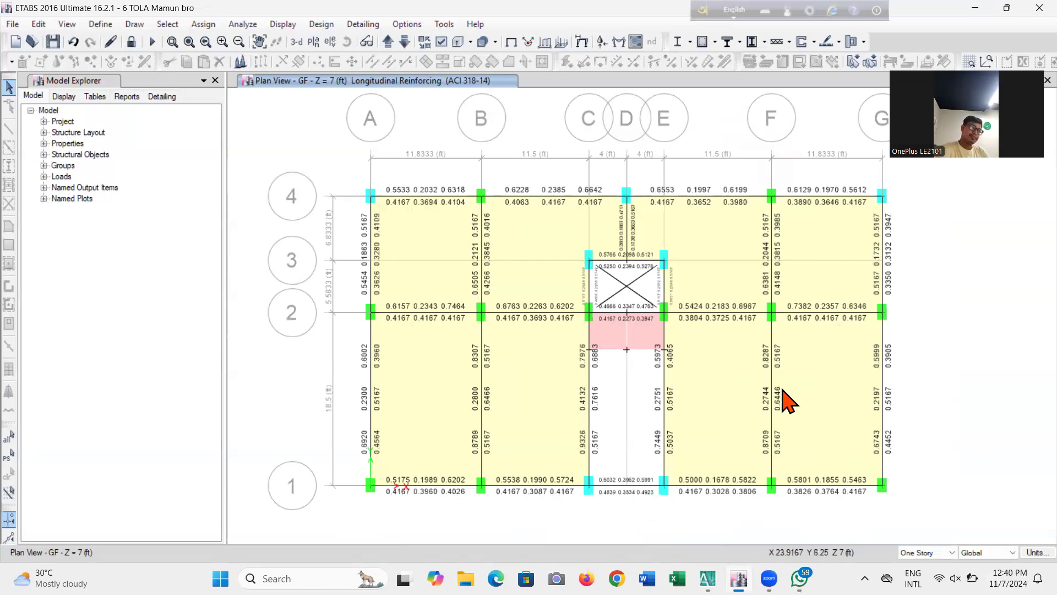
Review the longitudinal reinforcing plan at Base and GF, ending on the 1ST story plan.
{"action": "left_click", "coordinate": [405, 42]}
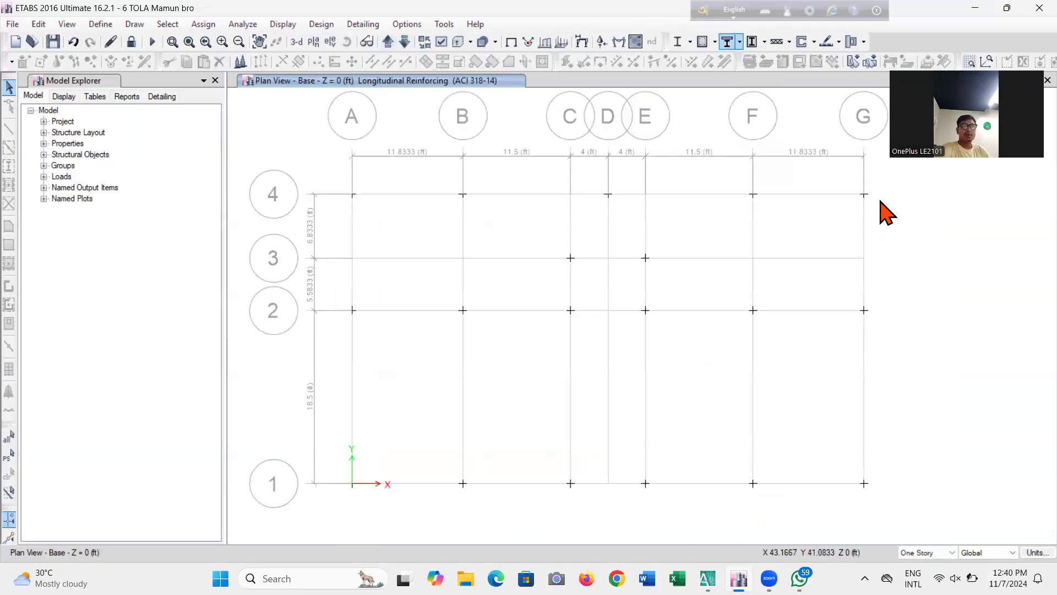
{"action": "left_click", "coordinate": [386, 46]}
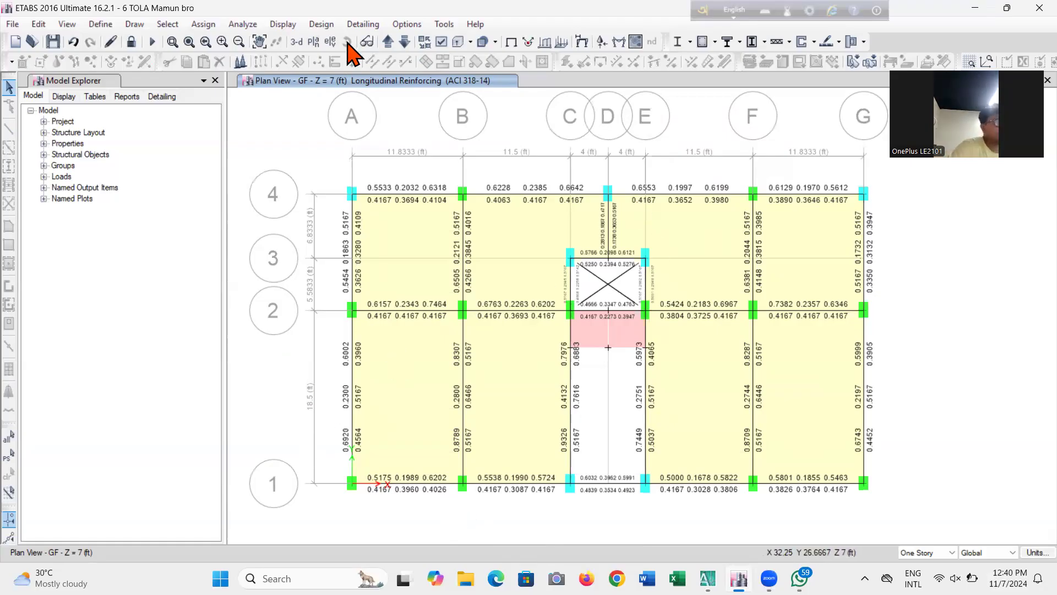
{"action": "left_click", "coordinate": [384, 46]}
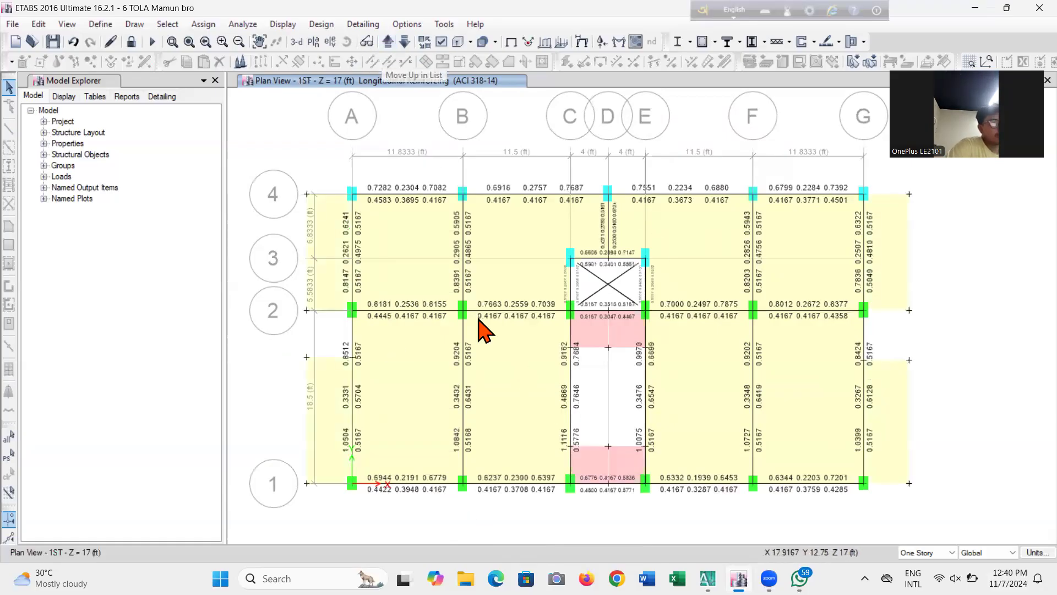
Set the concrete frame design output display to Column P-M-M Interaction Ratios.
{"action": "left_click", "coordinate": [711, 43]}
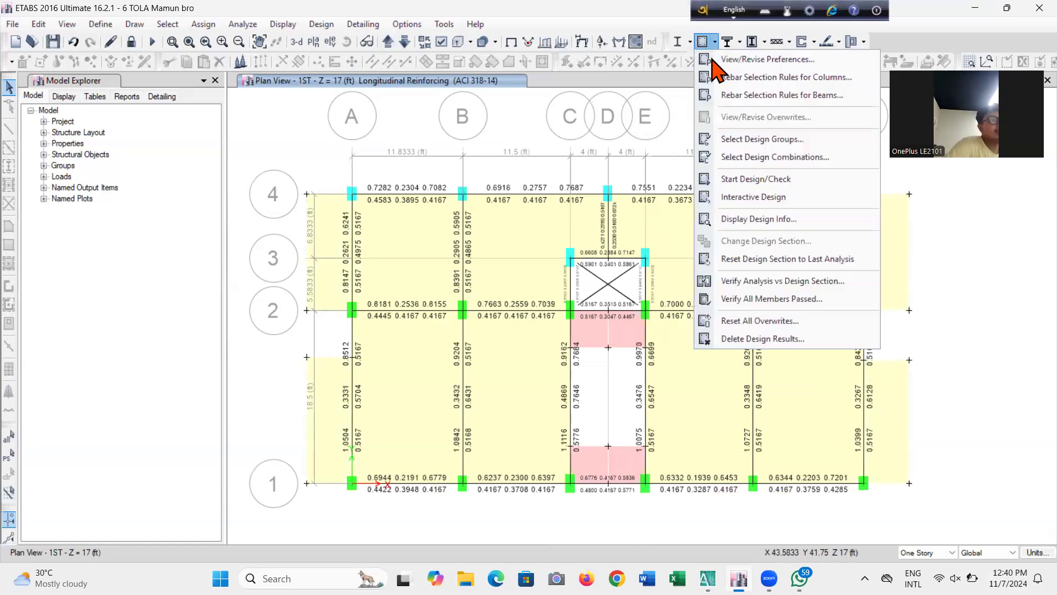
{"action": "left_click", "coordinate": [781, 220]}
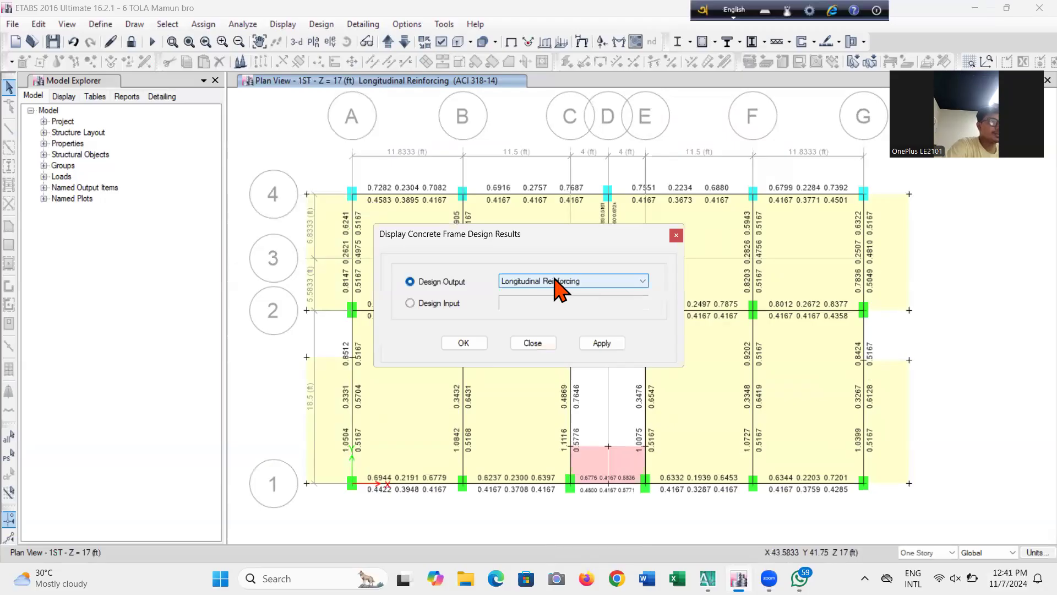
{"action": "left_click", "coordinate": [556, 281]}
{"action": "left_click", "coordinate": [553, 320]}
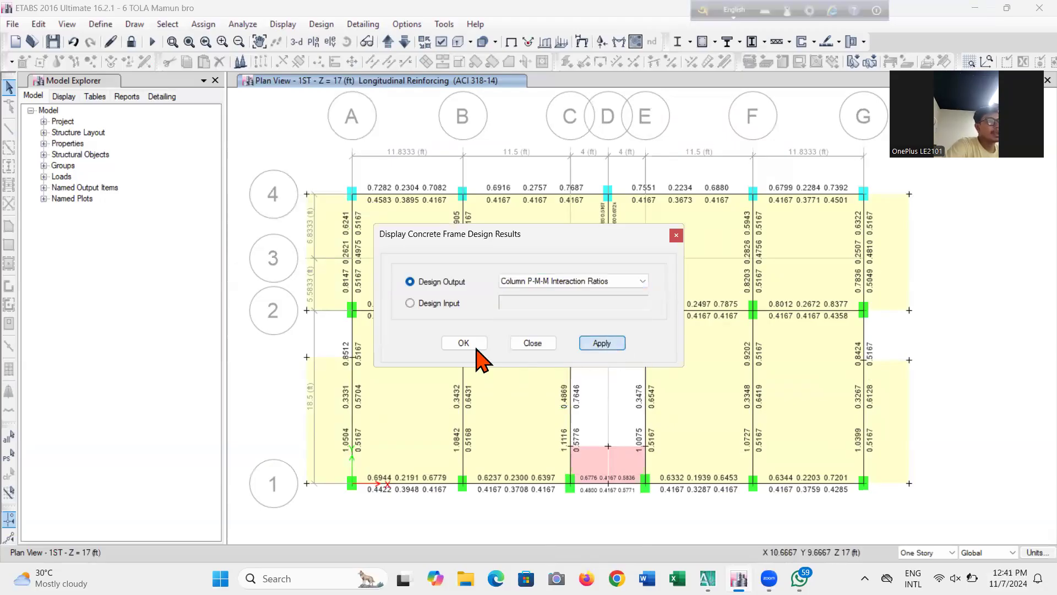
{"action": "left_click", "coordinate": [464, 343]}
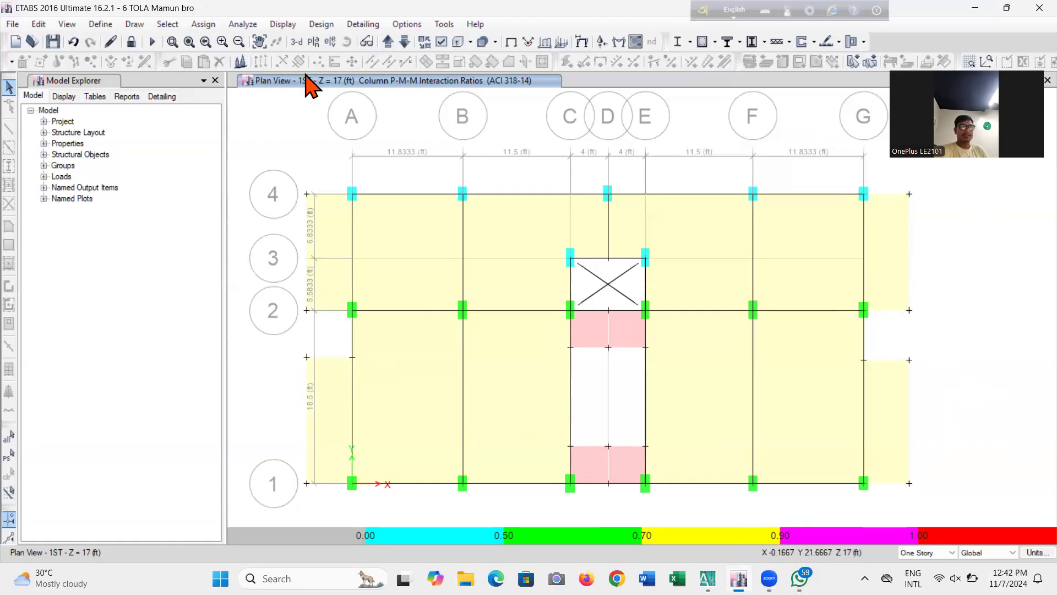
Show the column P-M-M interaction ratios in the 3-D view and inspect the values on the lower-story columns.
{"action": "left_click", "coordinate": [296, 43]}
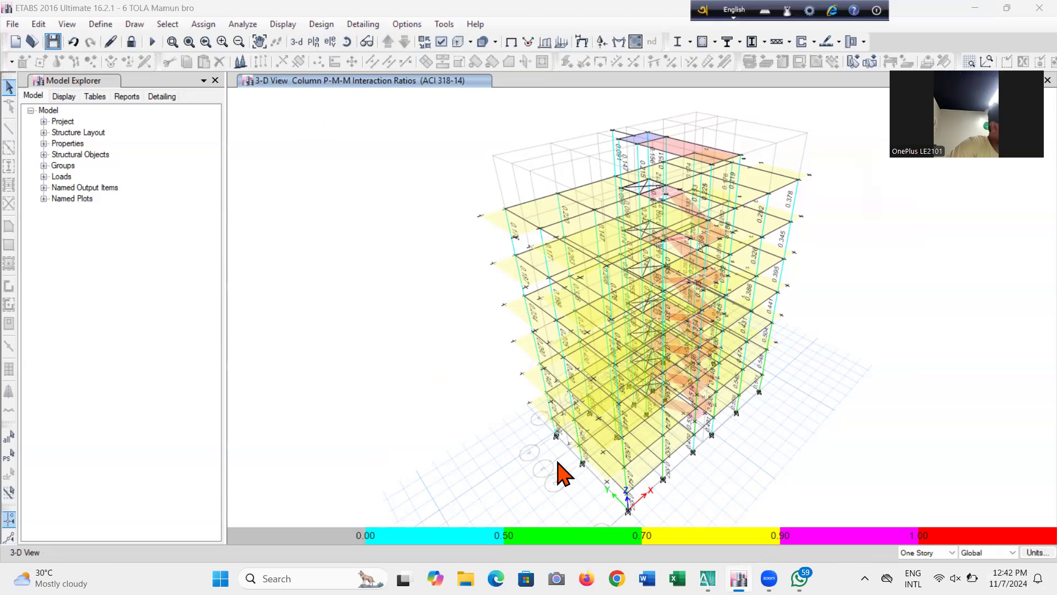
{"action": "scroll", "coordinate": [307, 343], "scroll_direction": "up", "scroll_amount": 3}
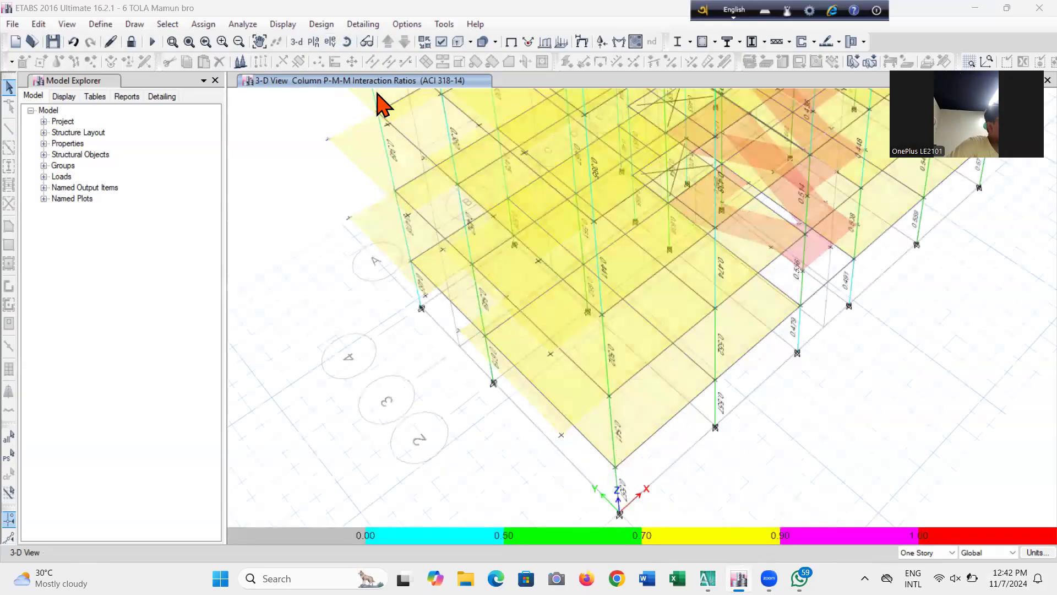
{"action": "scroll", "coordinate": [639, 248], "scroll_direction": "down", "scroll_amount": 3}
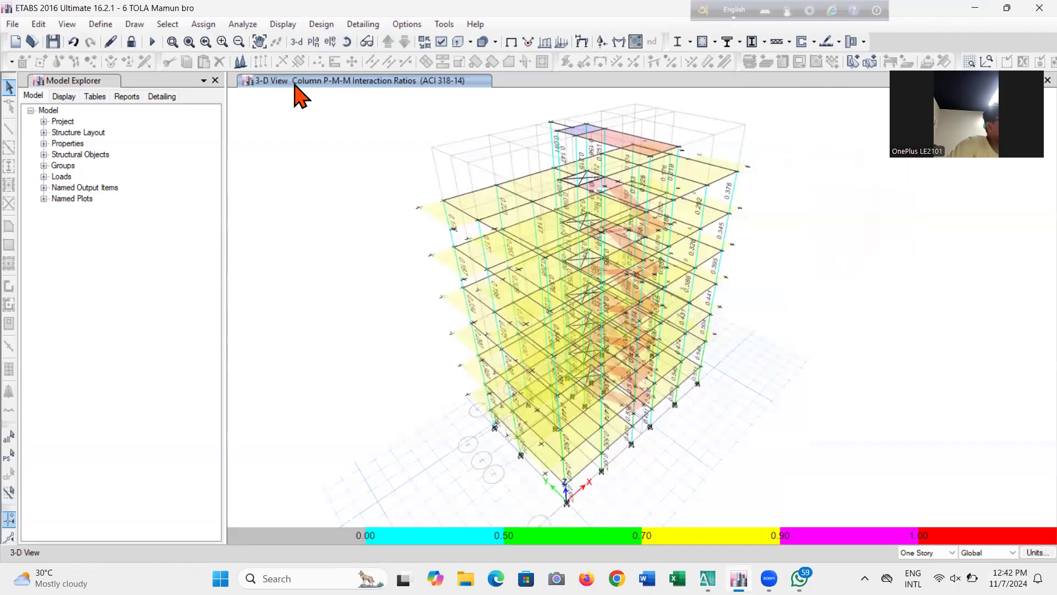
{"action": "left_click_drag", "start_coordinate": [403, 420], "coordinate": [381, 435]}
Switch to Snipping Tool and capture the whole window showing the building's 3-D column P-M-M interaction ratios.
{"action": "left_click", "coordinate": [319, 578]}
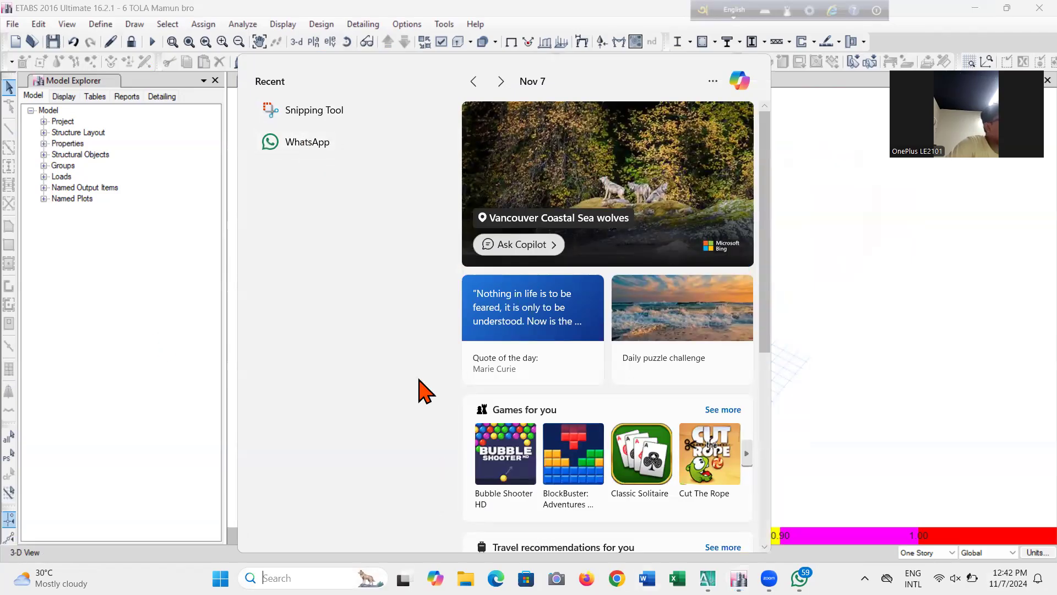
{"action": "left_click", "coordinate": [323, 111]}
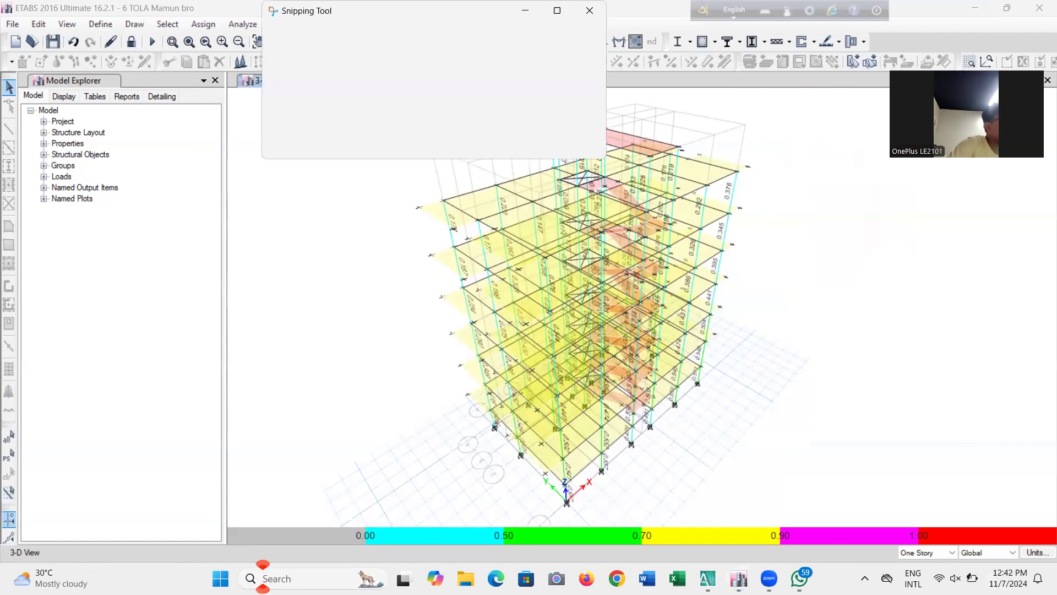
{"action": "left_click", "coordinate": [305, 40]}
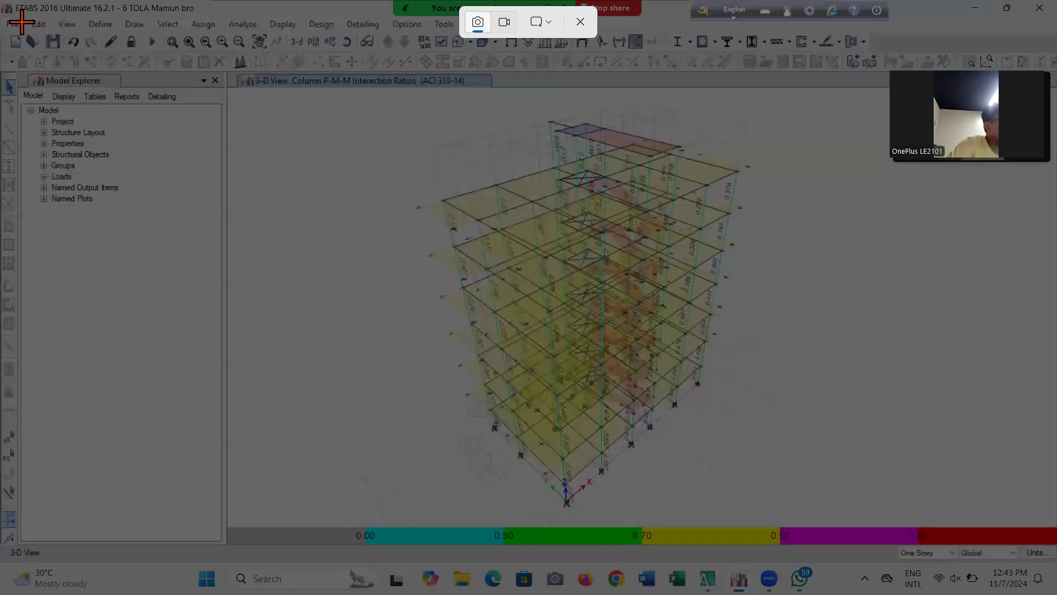
{"action": "left_click_drag", "start_coordinate": [2, 2], "coordinate": [1055, 548]}
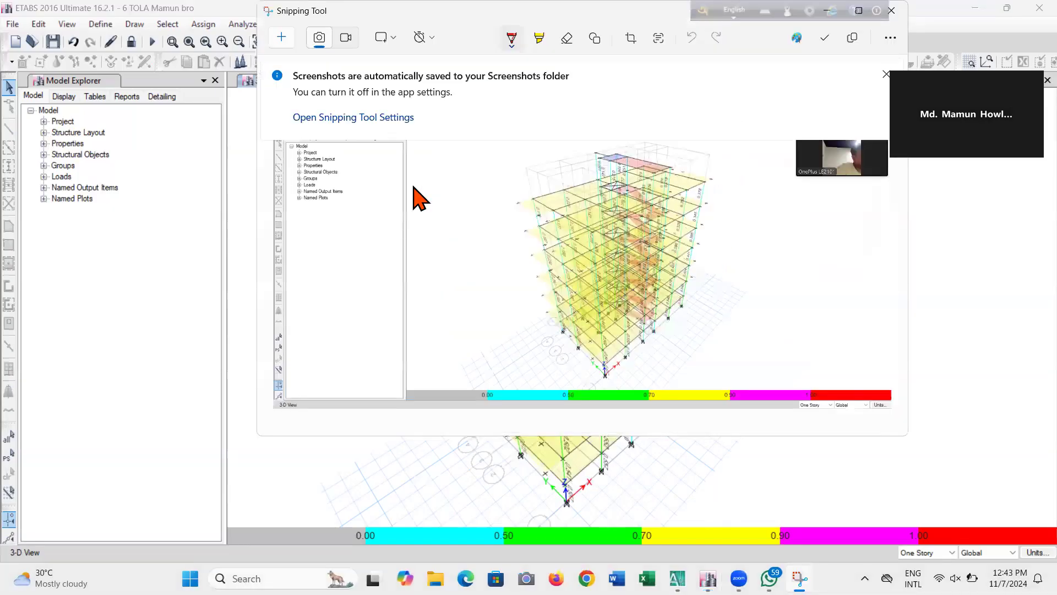
Save the capture as a PNG named "Pmm Ratio" in the client's project folder inside Desktop > October, and close Snipping Tool.
{"action": "right_click", "coordinate": [420, 197]}
{"action": "left_click", "coordinate": [459, 202]}
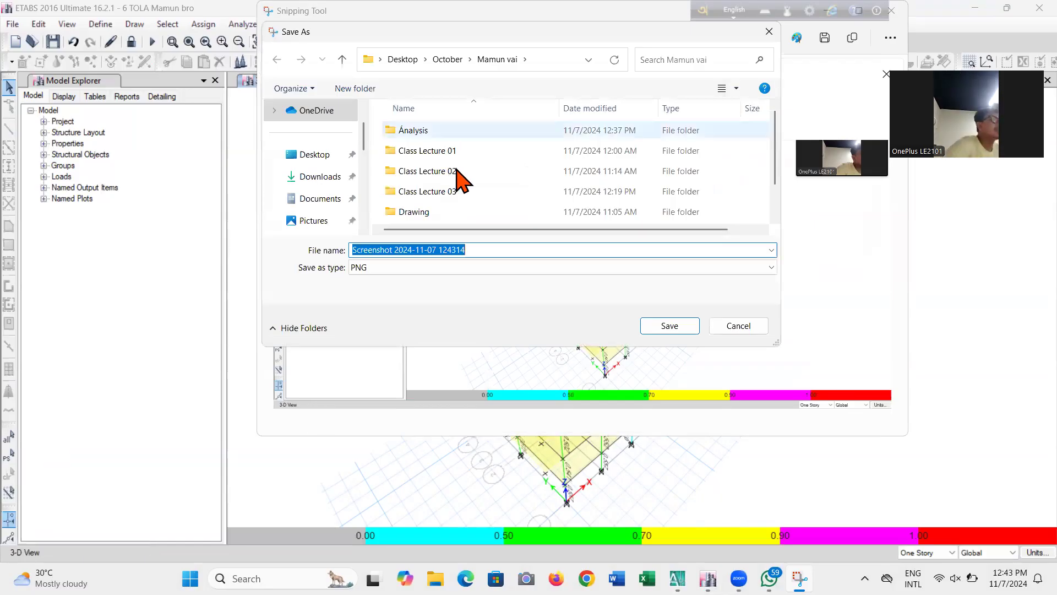
{"action": "scroll", "coordinate": [463, 193], "scroll_direction": "down", "scroll_amount": 2}
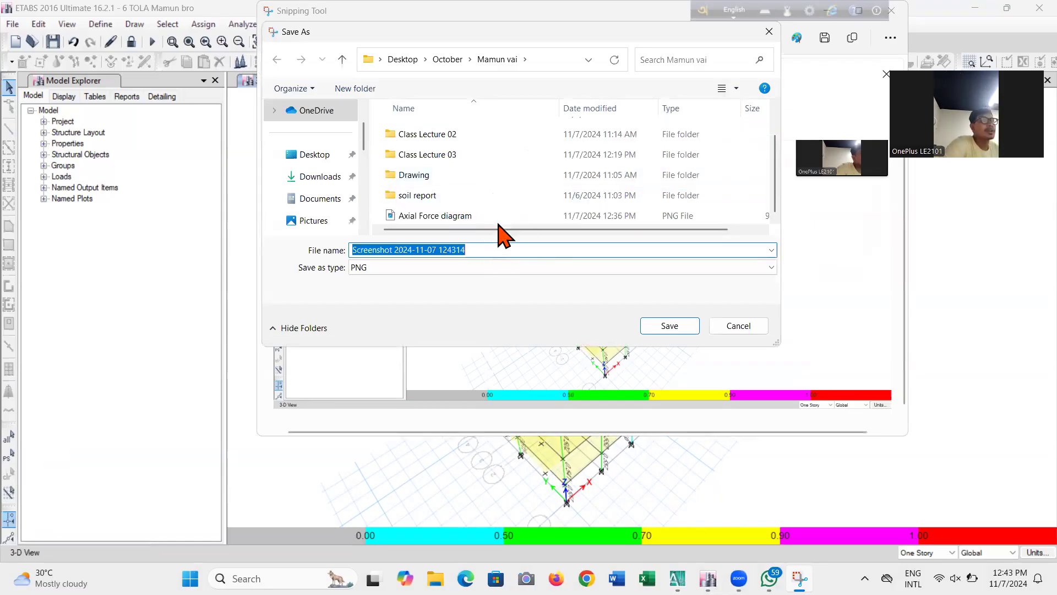
{"action": "left_click", "coordinate": [503, 248]}
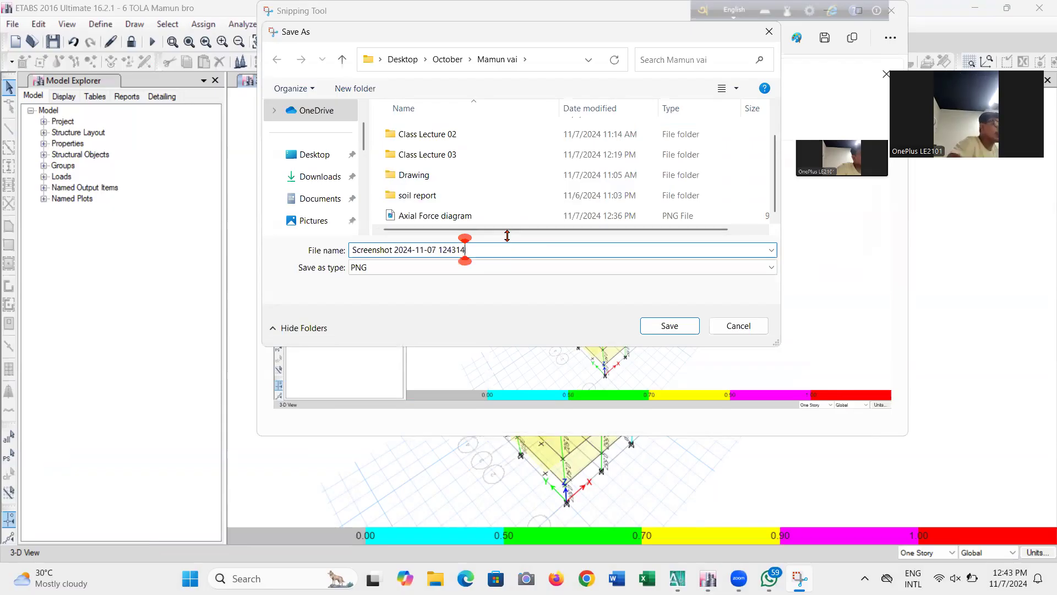
{"action": "double_click", "coordinate": [503, 248]}
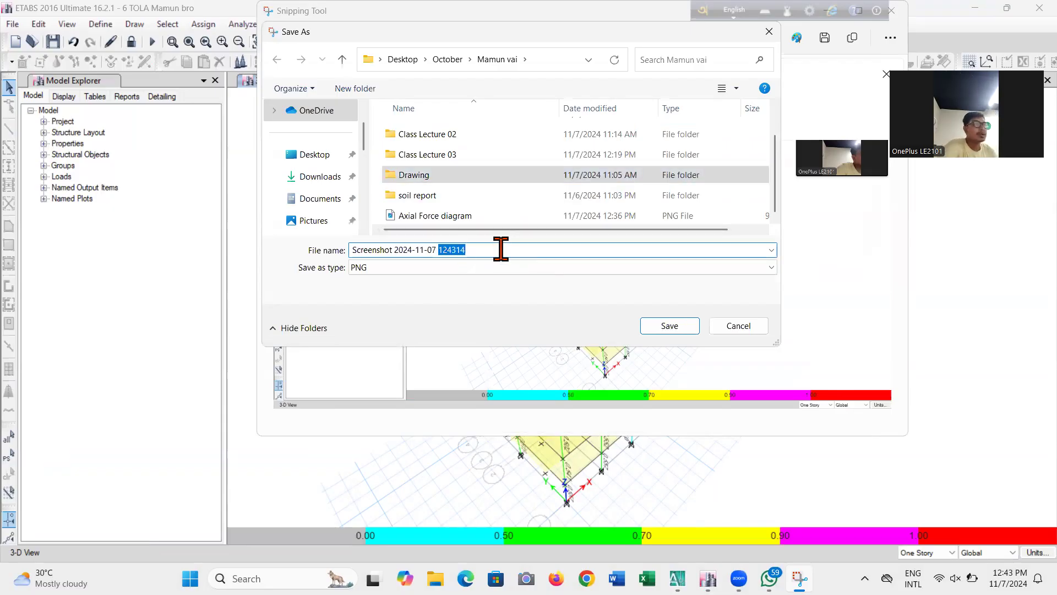
{"action": "left_click_drag", "start_coordinate": [501, 249], "coordinate": [343, 265]}
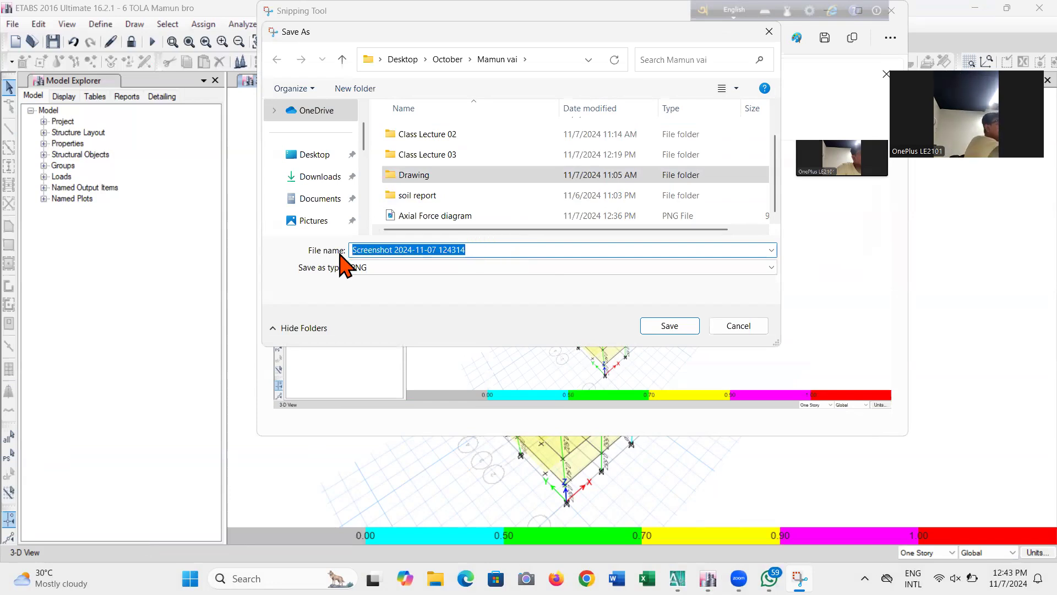
{"action": "type", "text": "Pmm"}
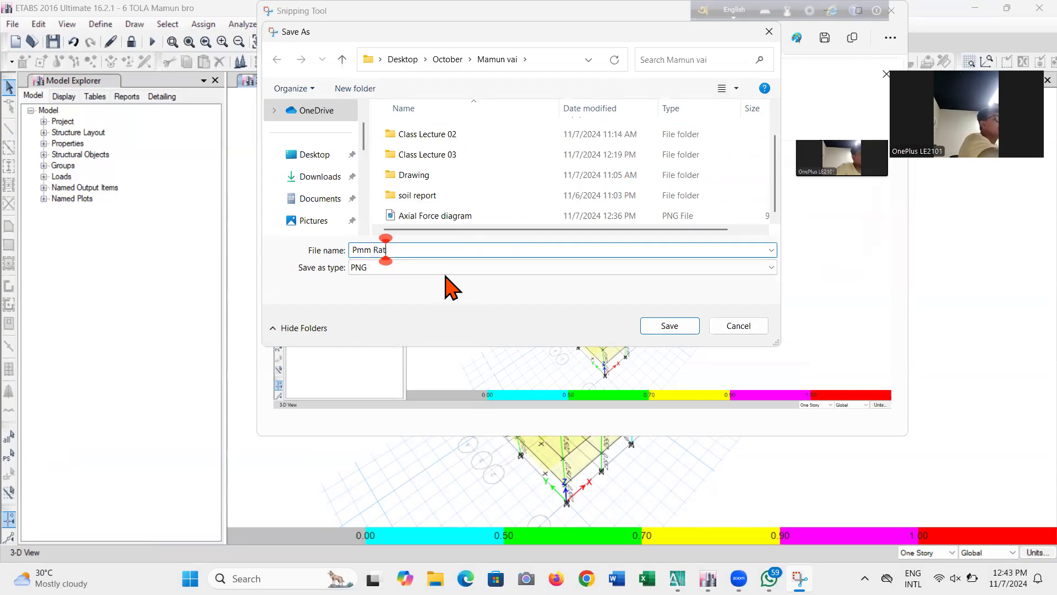
{"action": "type", "text": "Ratio"}
{"action": "key", "text": "Return"}
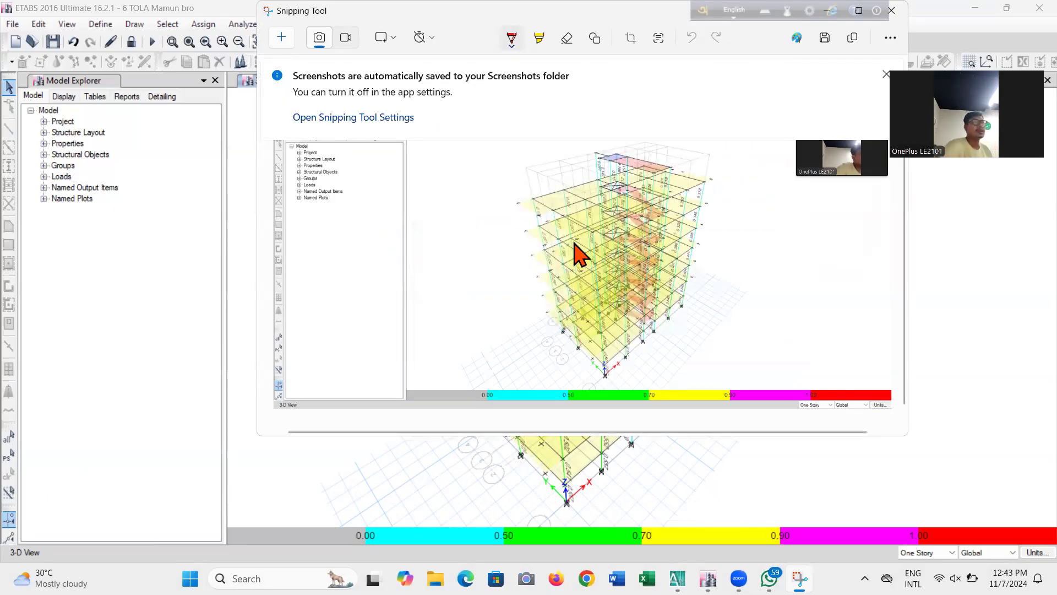
{"action": "left_click", "coordinate": [899, 12]}
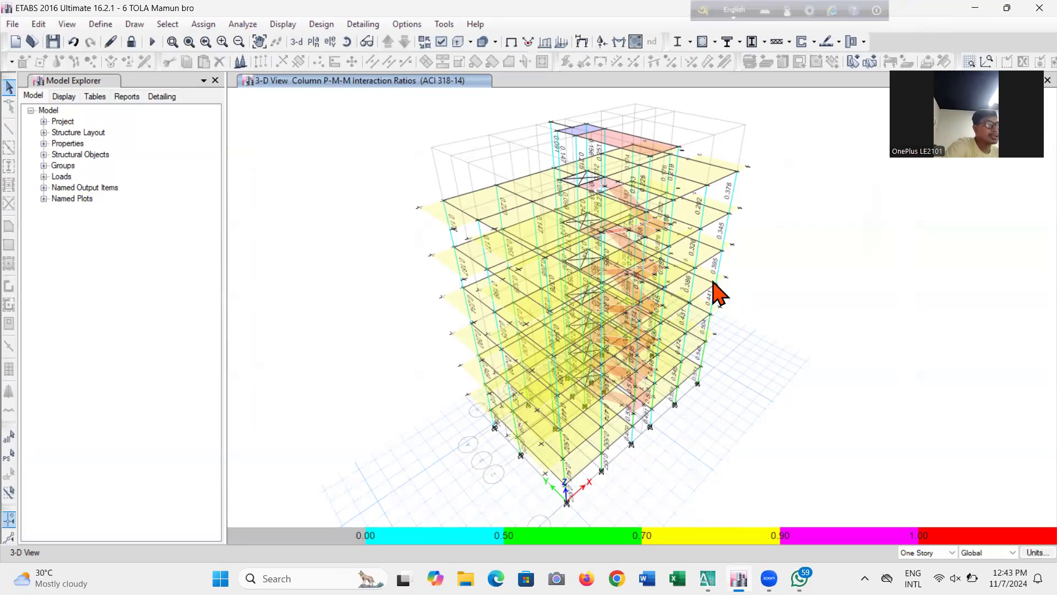
Display the elevation view along grid line 1 and examine the P-M-M ratios of its lower-story columns.
{"action": "left_click", "coordinate": [330, 41]}
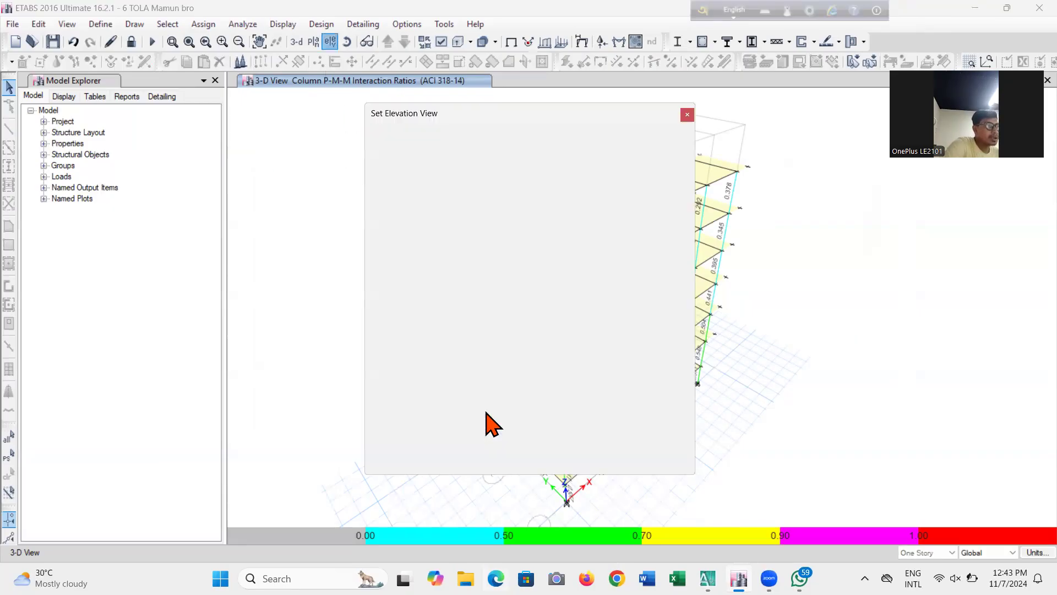
{"action": "left_click", "coordinate": [433, 279]}
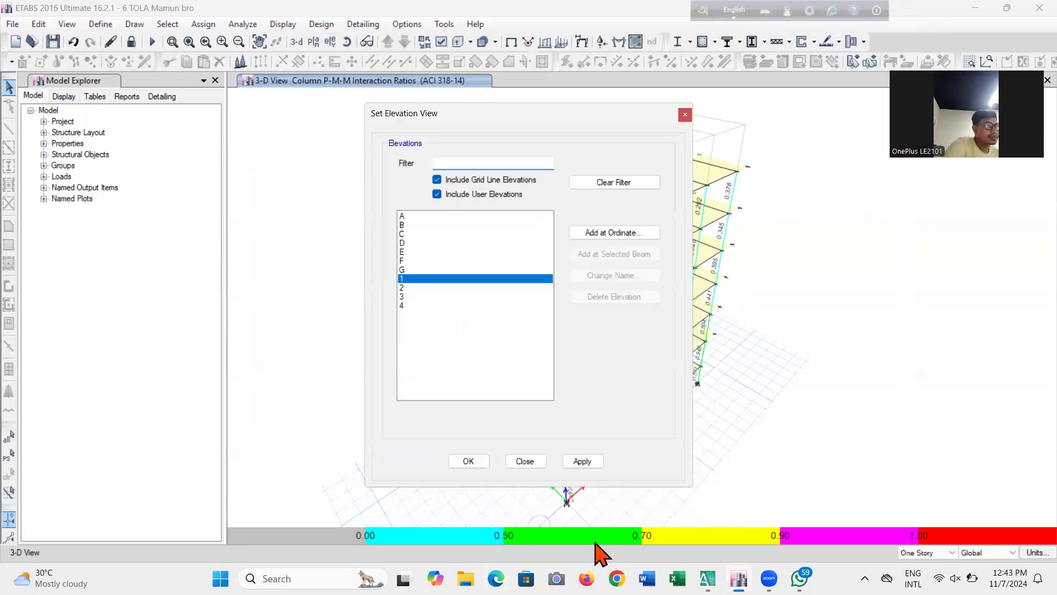
{"action": "left_click", "coordinate": [578, 462]}
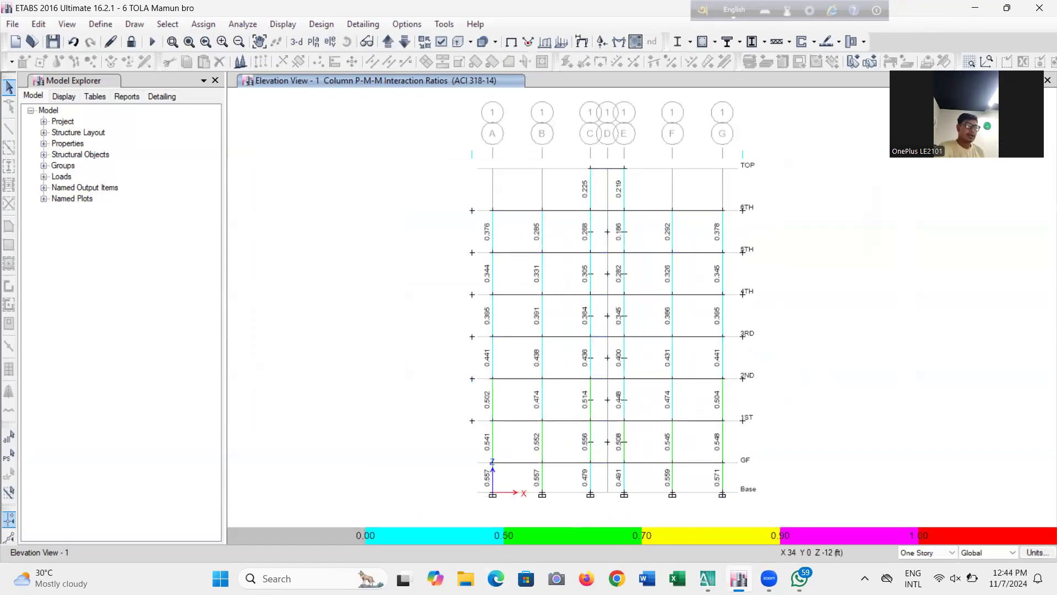
{"action": "scroll", "coordinate": [589, 496], "scroll_direction": "up", "scroll_amount": 3}
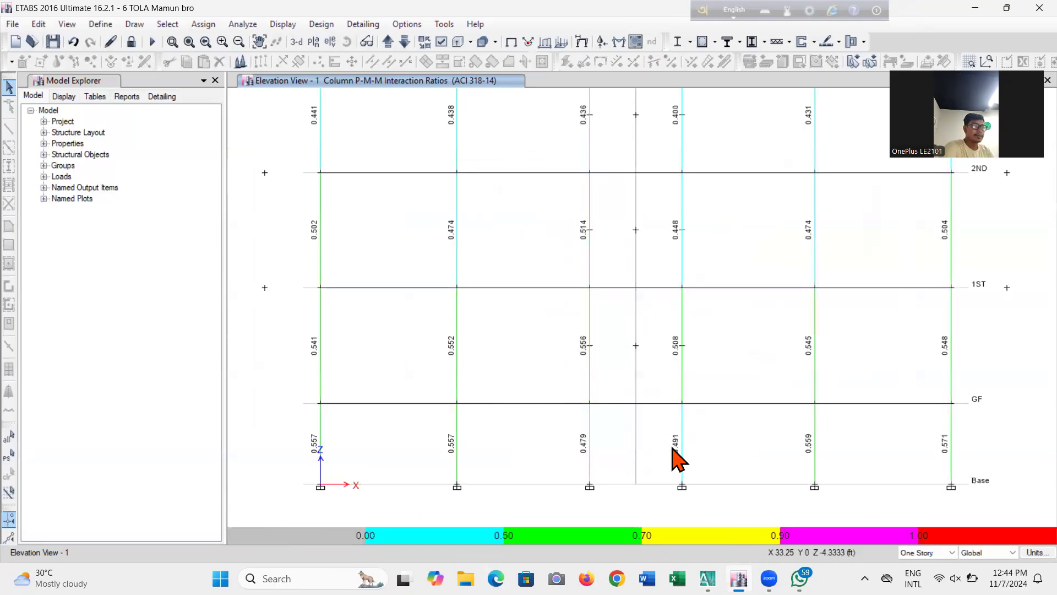
View the concrete design information for first-story column C3 on grid line 1, close it and deselect the column.
{"action": "left_click", "coordinate": [457, 358]}
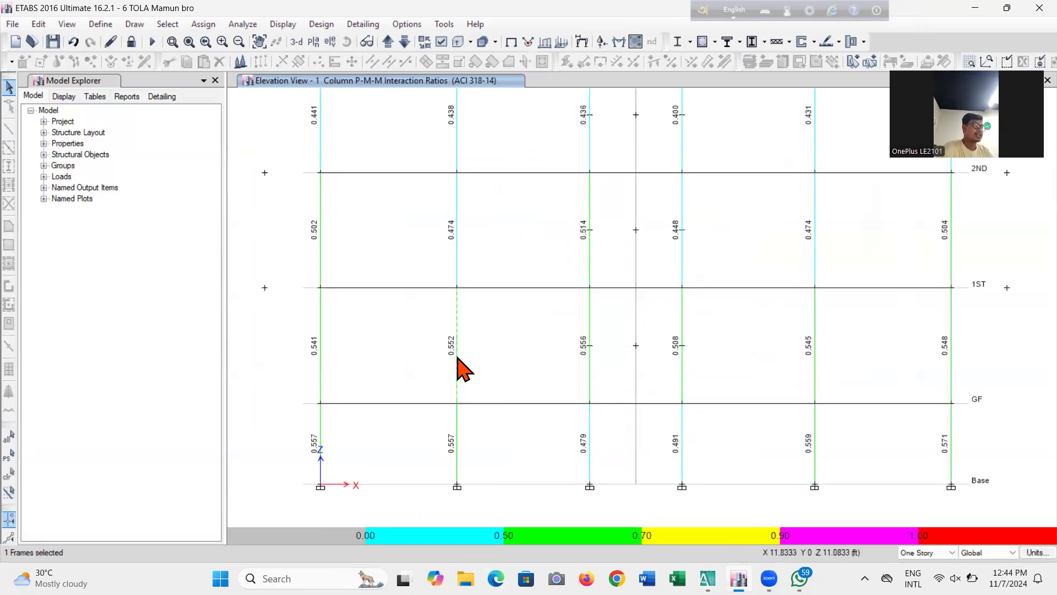
{"action": "right_click", "coordinate": [456, 359]}
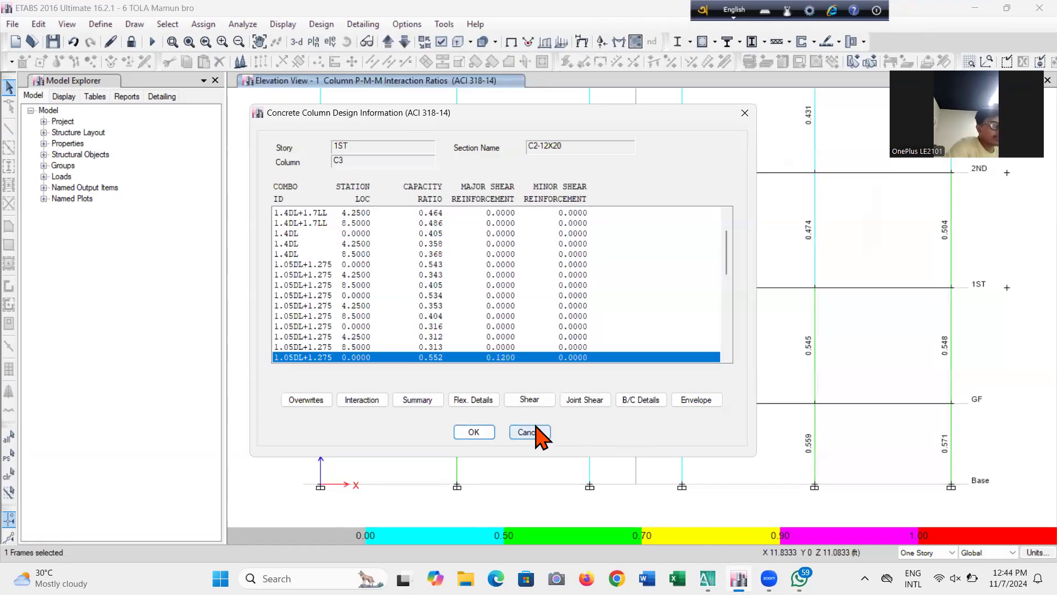
{"action": "left_click", "coordinate": [475, 432]}
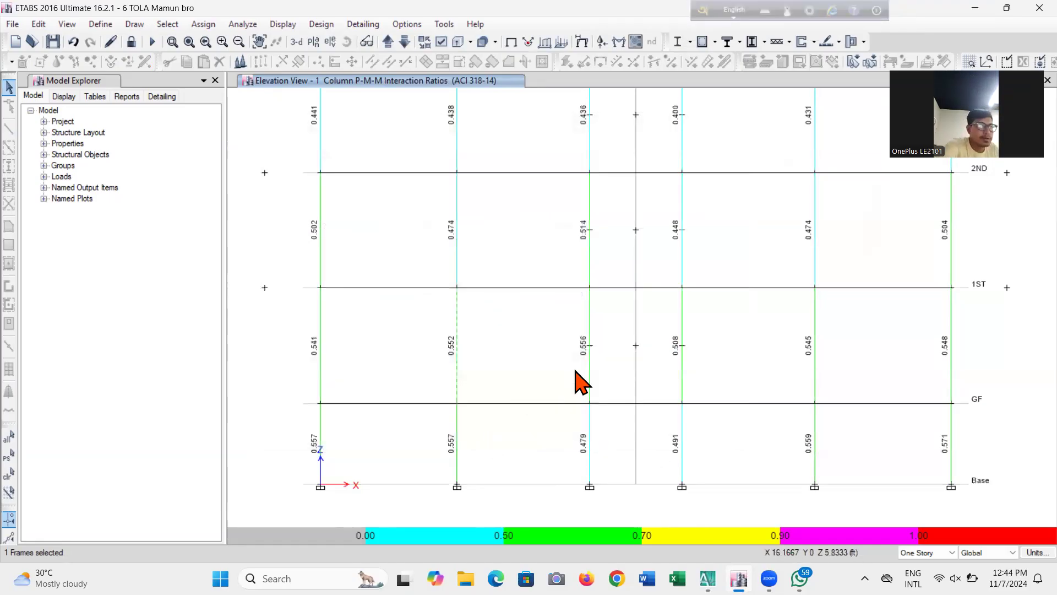
{"action": "left_click", "coordinate": [457, 375]}
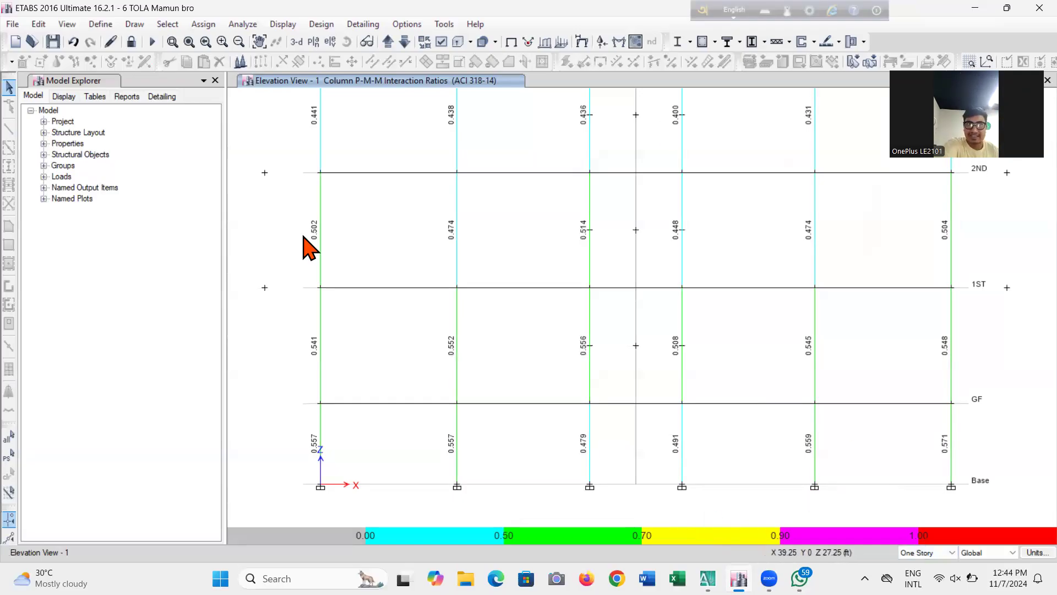
Review the load-combination capacity ratios of first-story column C3 again and display its P-M-M interaction surface.
{"action": "left_click", "coordinate": [455, 353]}
{"action": "right_click", "coordinate": [456, 351]}
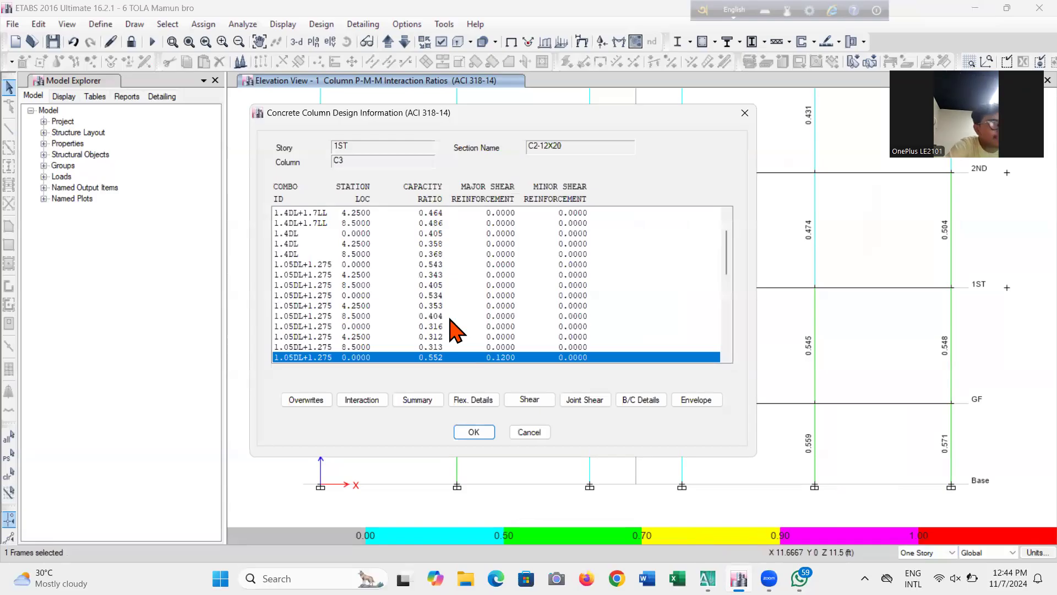
{"action": "scroll", "coordinate": [361, 278], "scroll_direction": "up", "scroll_amount": 1}
{"action": "scroll", "coordinate": [364, 278], "scroll_direction": "up", "scroll_amount": 1}
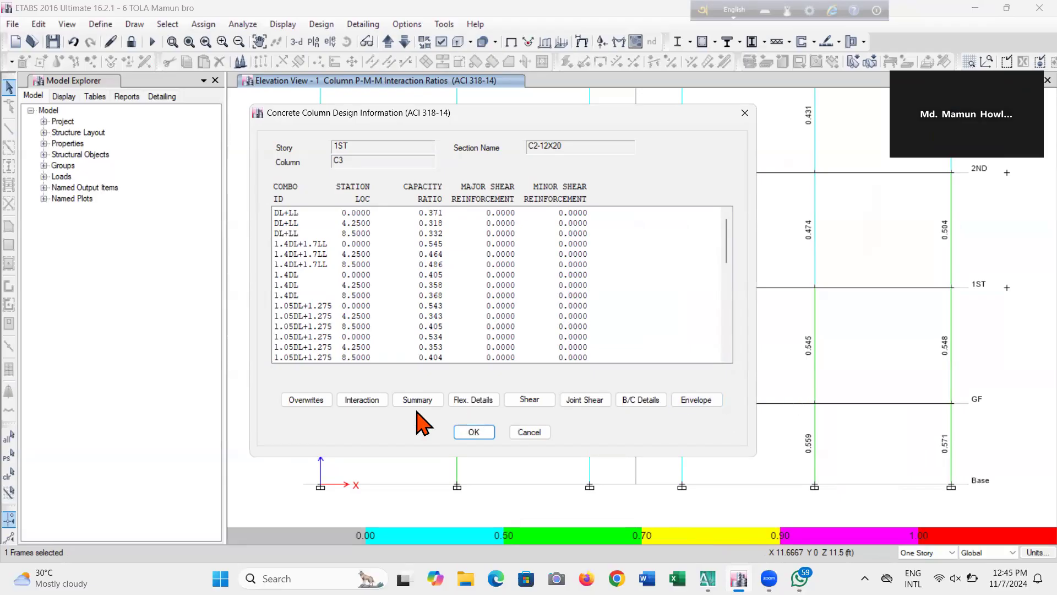
{"action": "left_click", "coordinate": [363, 401]}
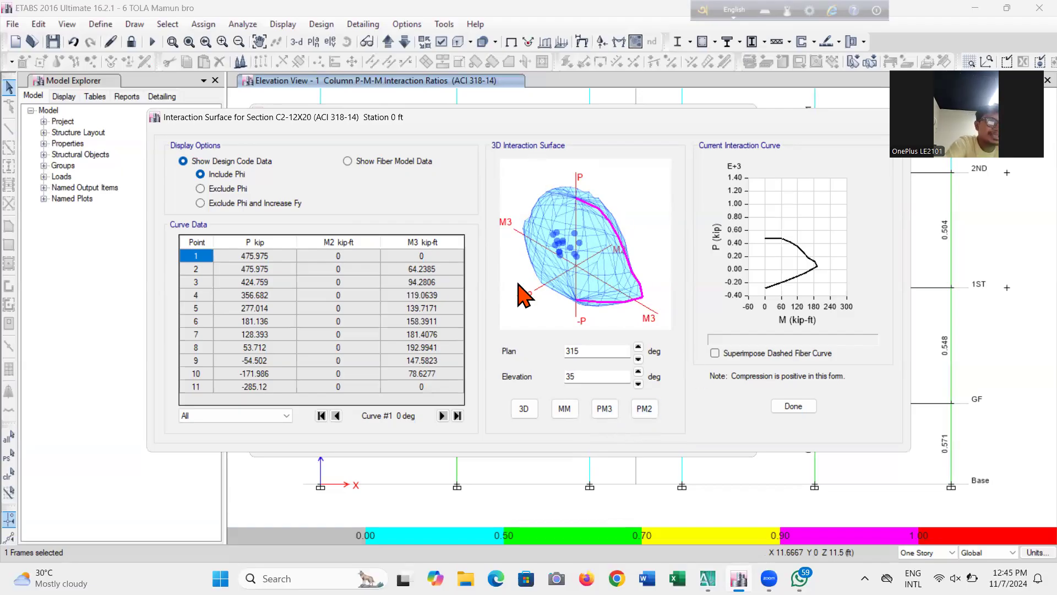
{"action": "left_click", "coordinate": [575, 258]}
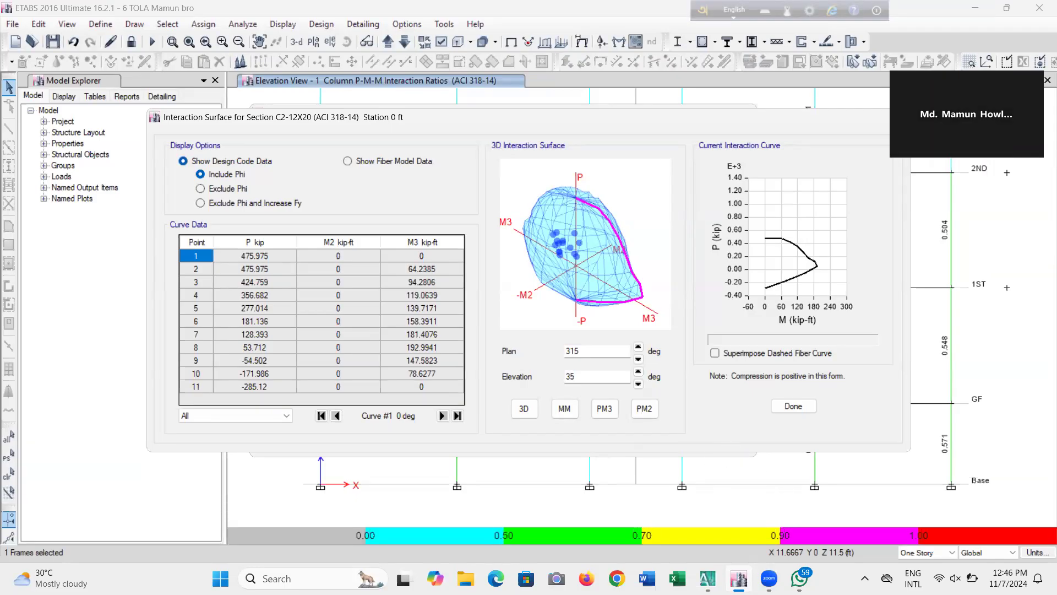
Compare the interaction surface under Exclude Phi, Exclude Phi and Increase Fy, and fiber model data, ending on design code data with Include Phi.
{"action": "left_click", "coordinate": [201, 188]}
{"action": "left_click", "coordinate": [202, 204]}
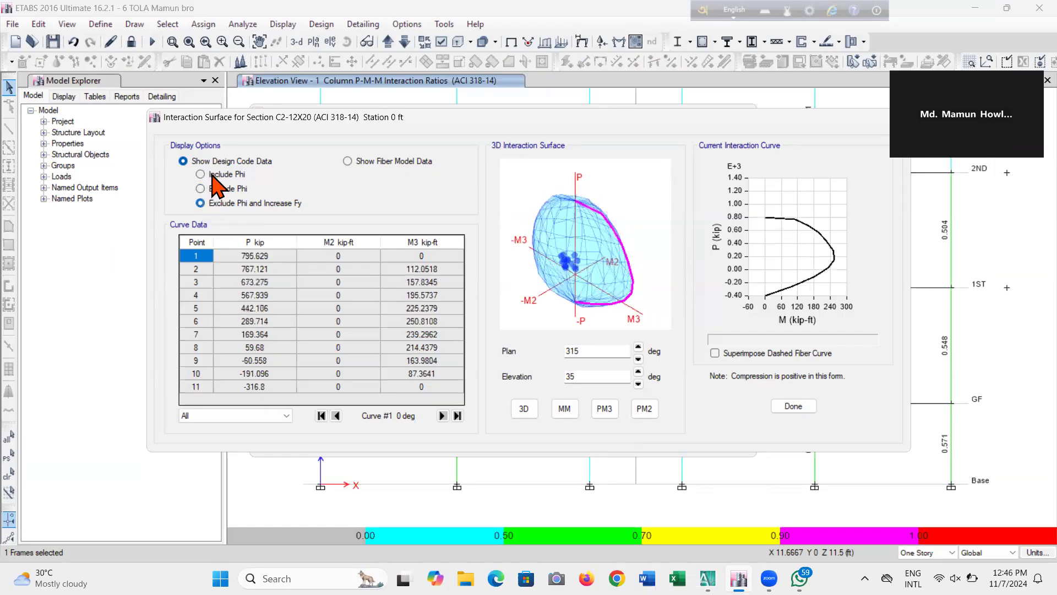
{"action": "left_click", "coordinate": [200, 174]}
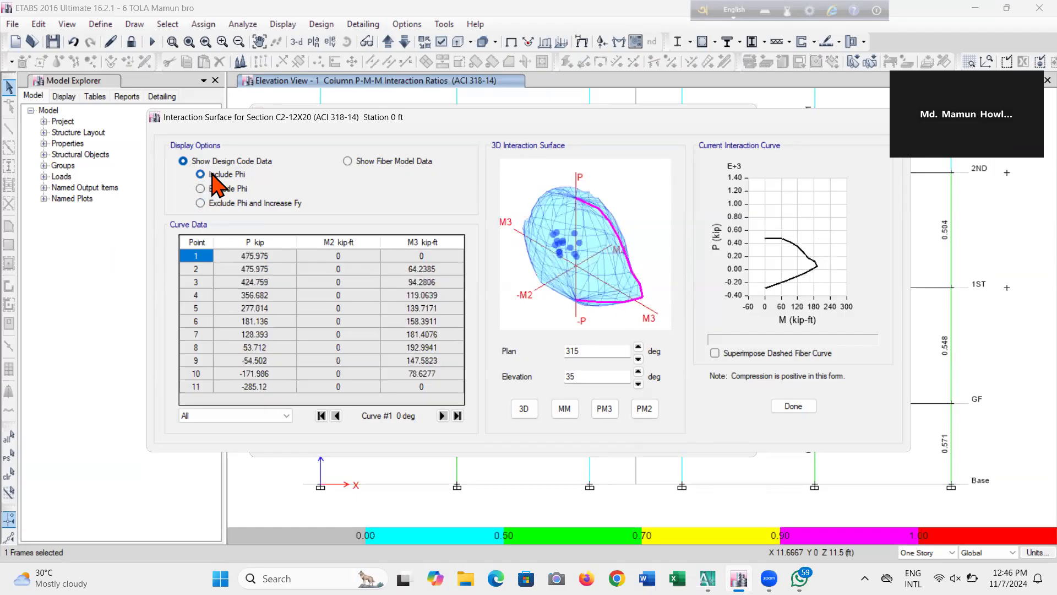
{"action": "left_click", "coordinate": [363, 164]}
{"action": "left_click", "coordinate": [184, 161]}
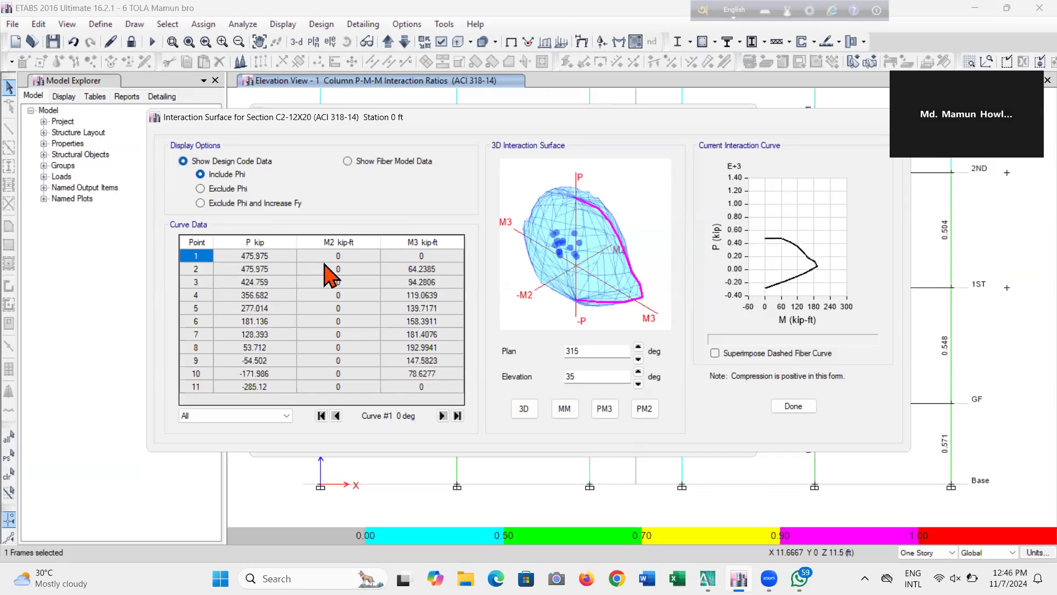